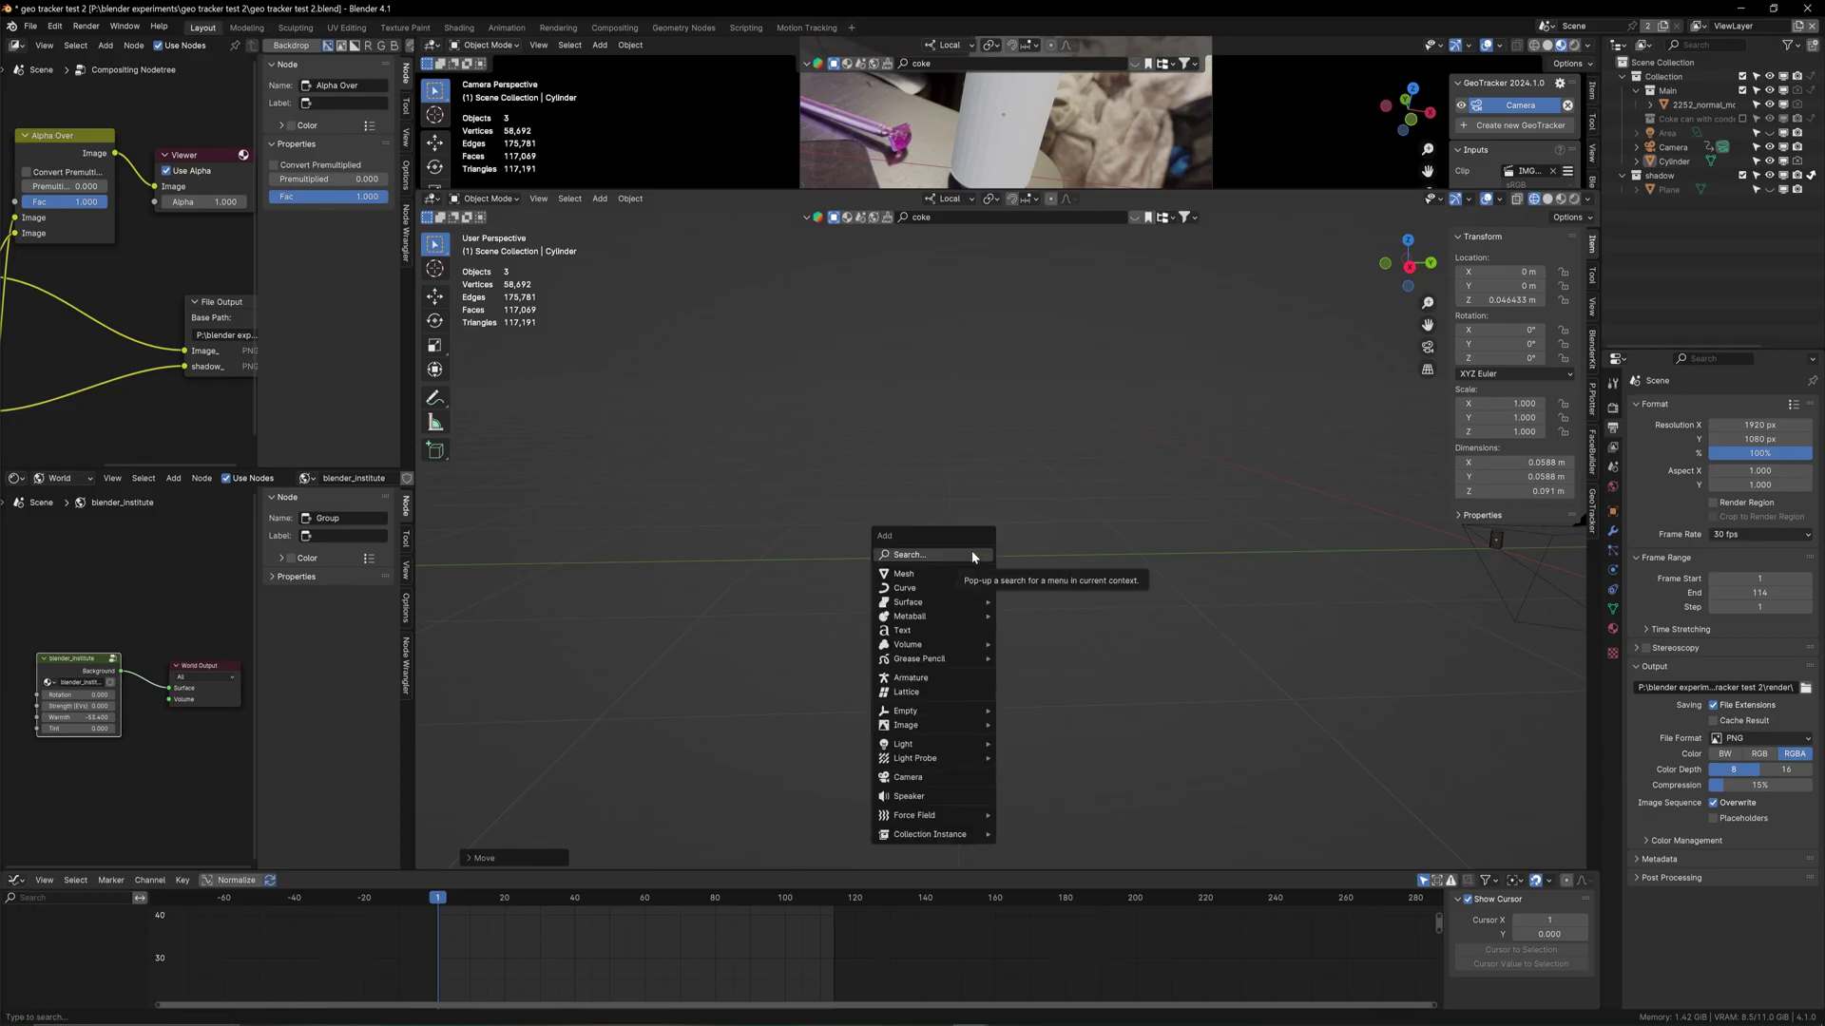
Step: Add a cylinder, scale it down, raise it along Z, and narrow it in X/Y
{"action": "mouse_move", "coordinate": [957, 576]}
{"action": "left_click", "coordinate": [1030, 634]}
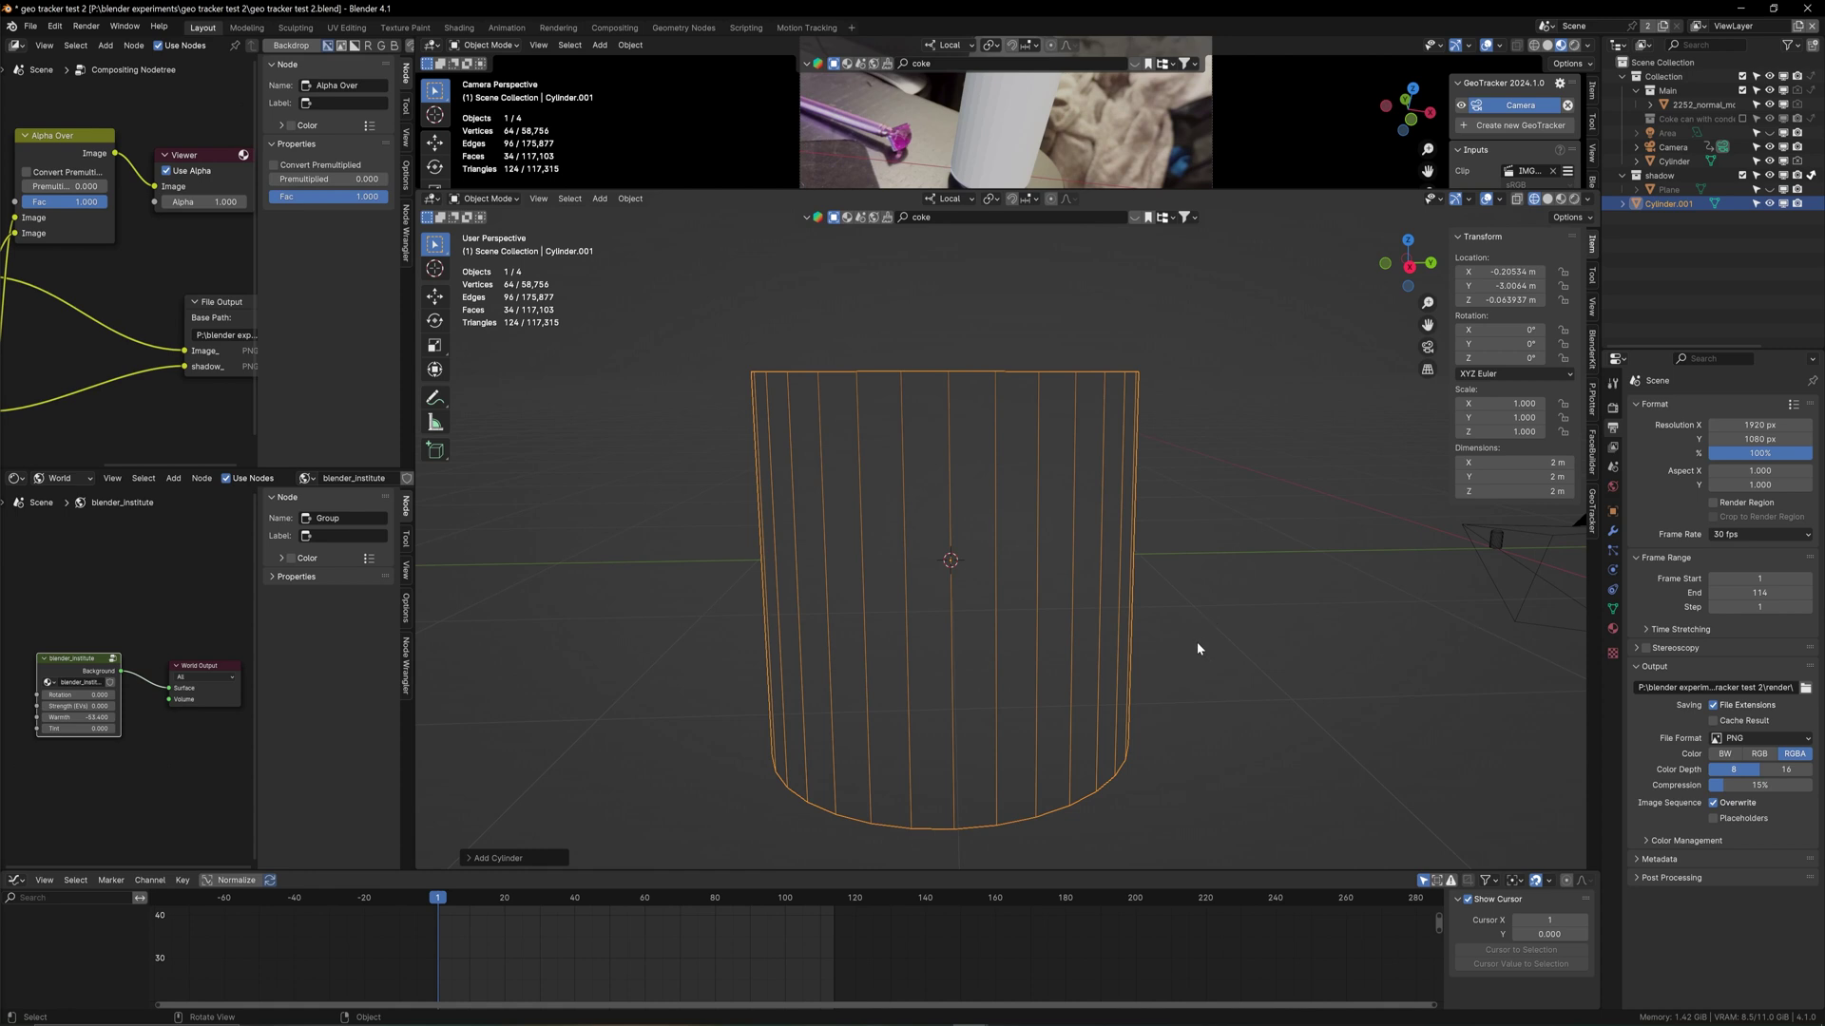
{"action": "key", "text": "s"}
{"action": "left_click", "coordinate": [1010, 580]}
{"action": "key", "text": "g"}
{"action": "key", "text": "z"}
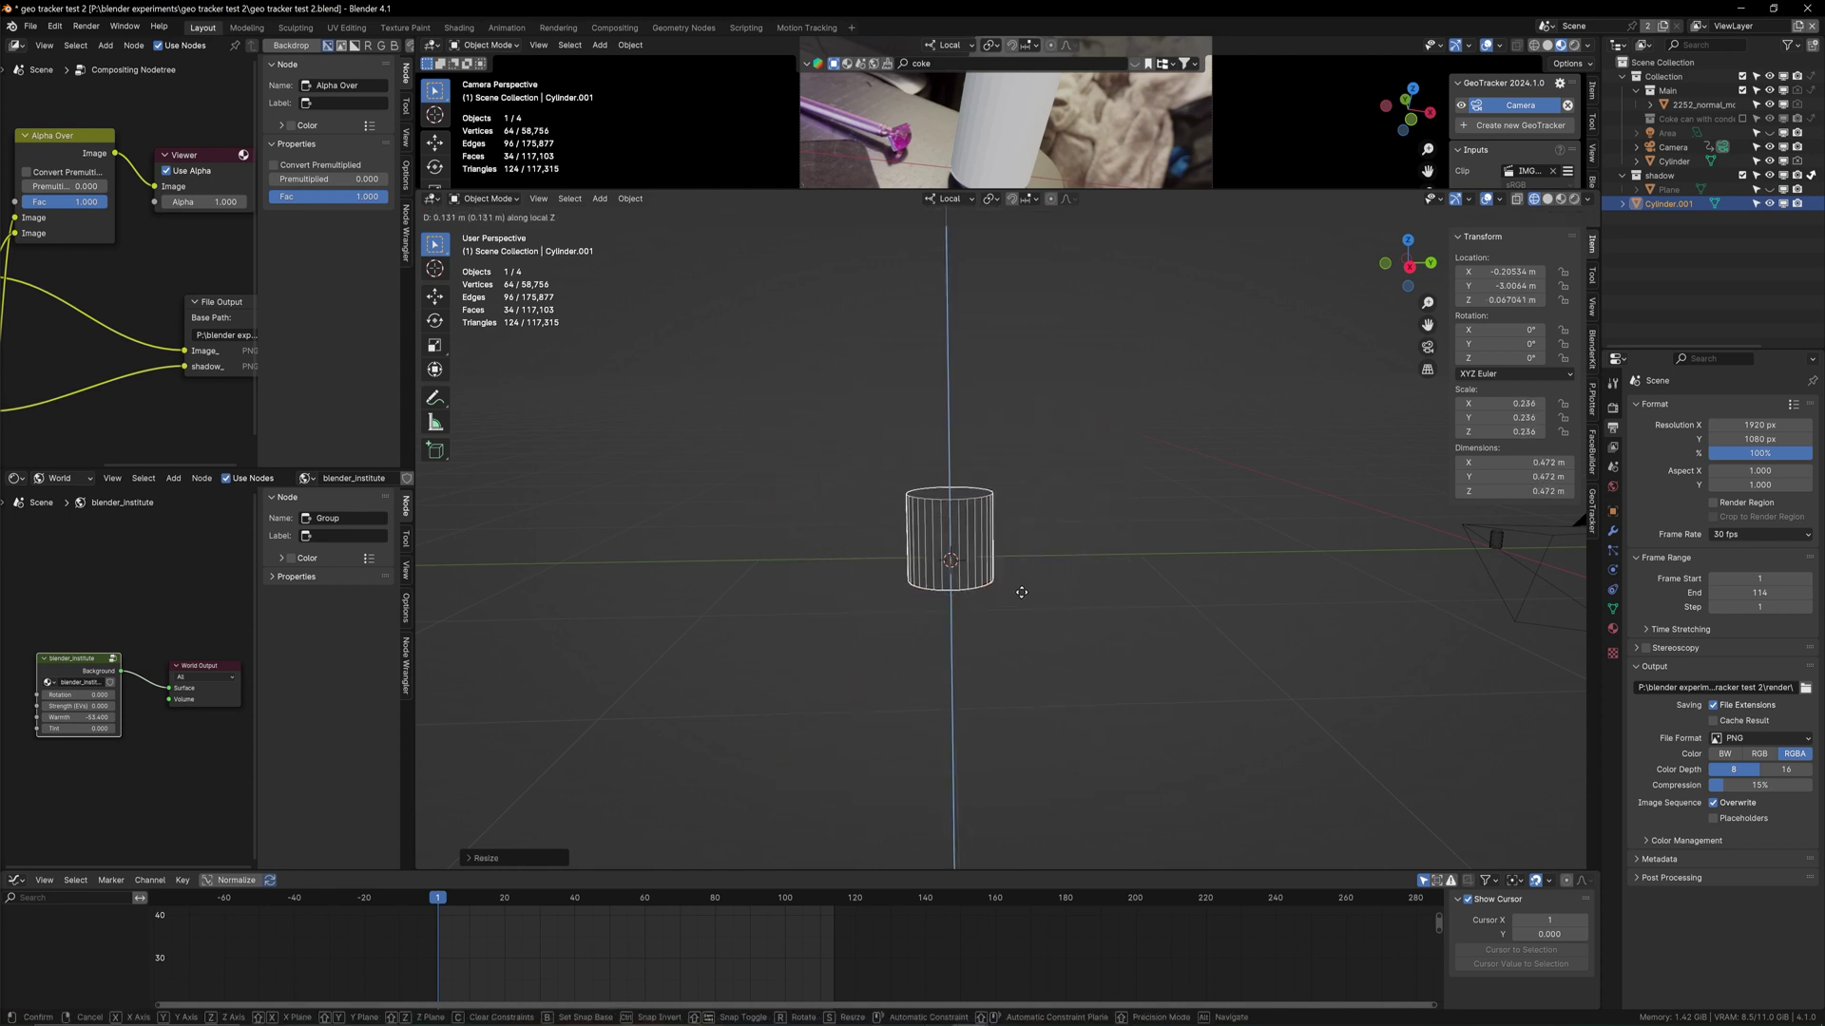
{"action": "left_click", "coordinate": [1022, 589]}
{"action": "key", "text": "s"}
{"action": "key", "text": "shift+z"}
{"action": "key", "text": "shift+z"}
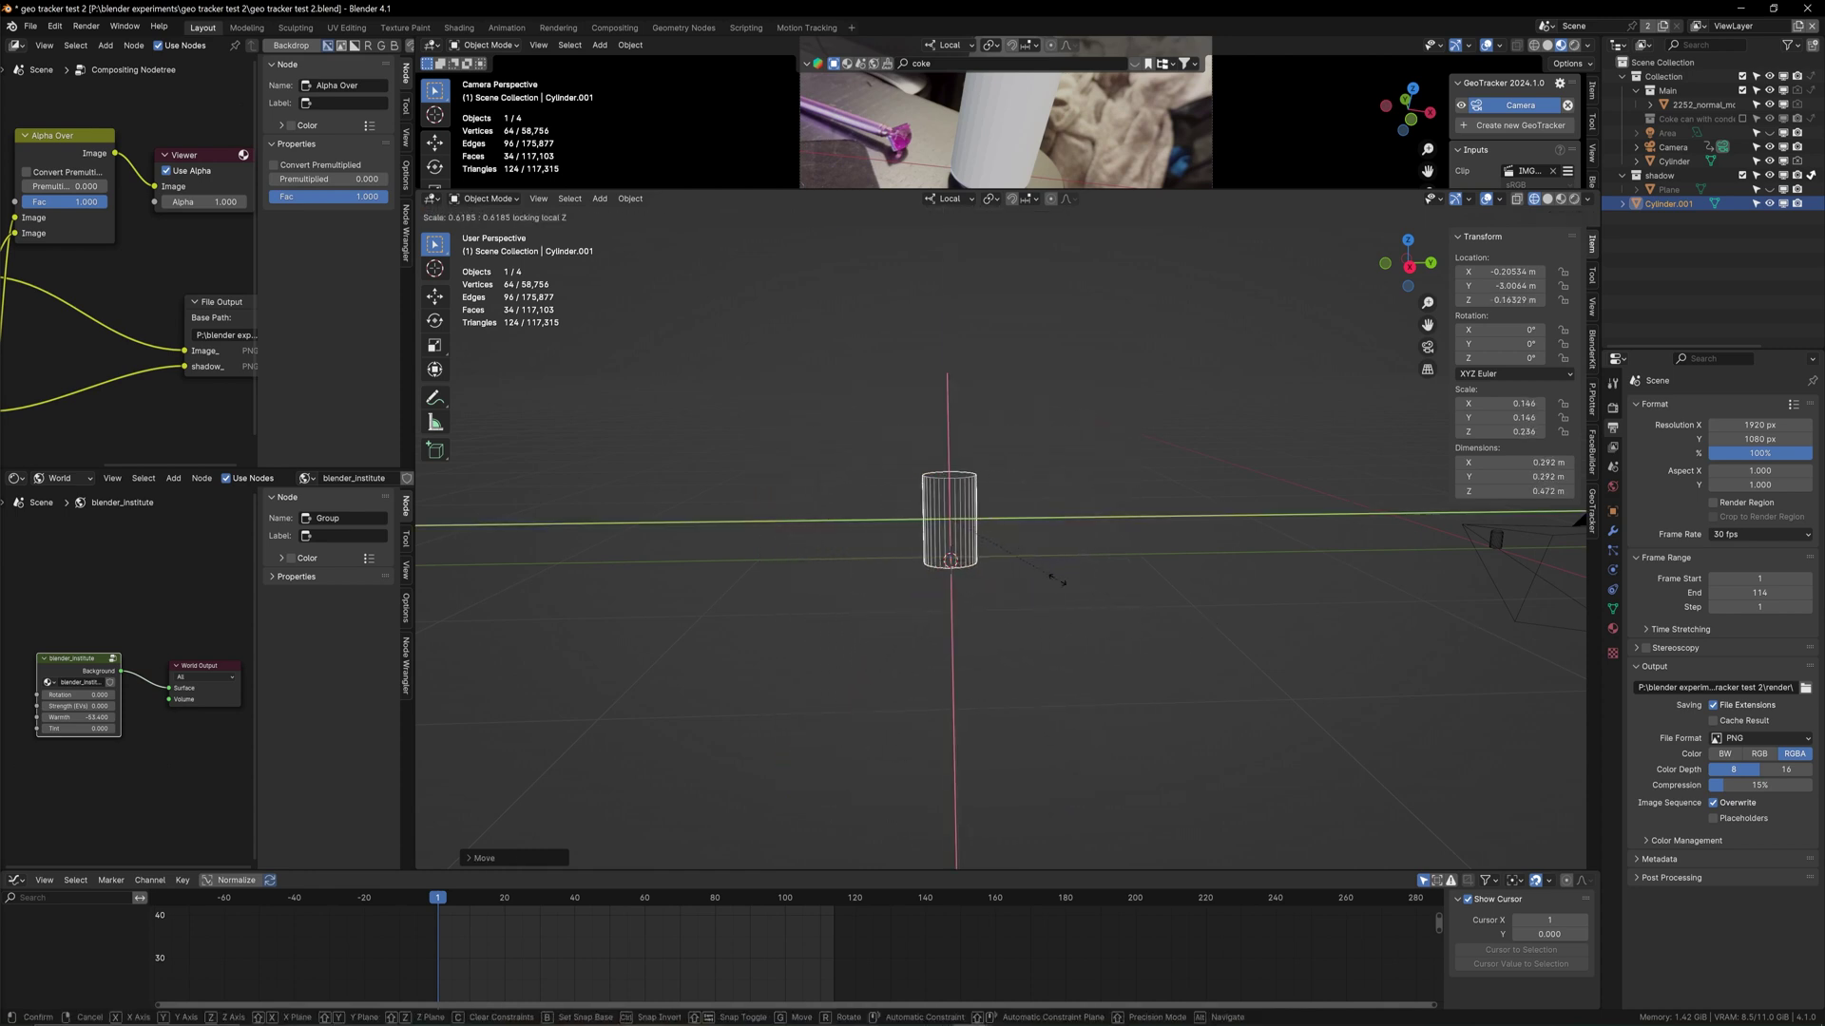
{"action": "left_click", "coordinate": [1055, 577]}
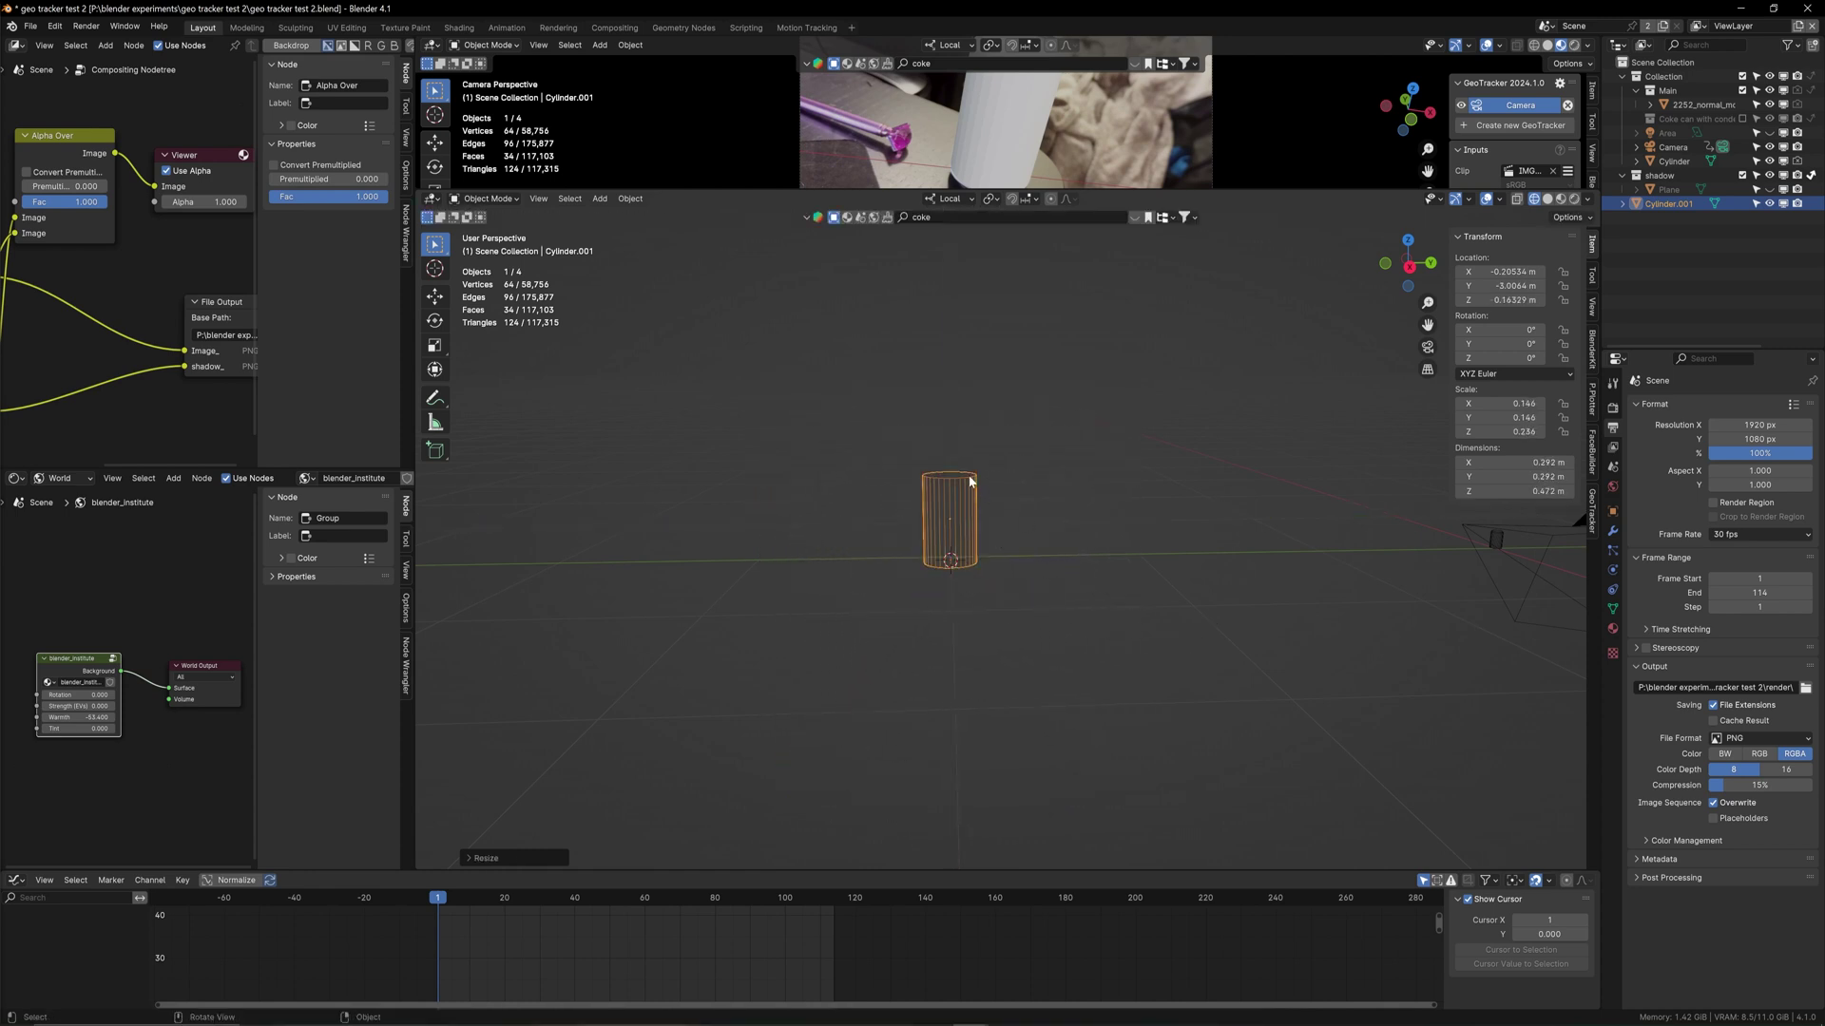
Step: In edit mode, bevel the cylinder's top face into an inset rim, then select all geometry
{"action": "key", "text": "Tab"}
{"action": "scroll", "coordinate": [969, 477], "scroll_direction": "up", "scroll_amount": 7}
{"action": "left_click", "coordinate": [1019, 503]}
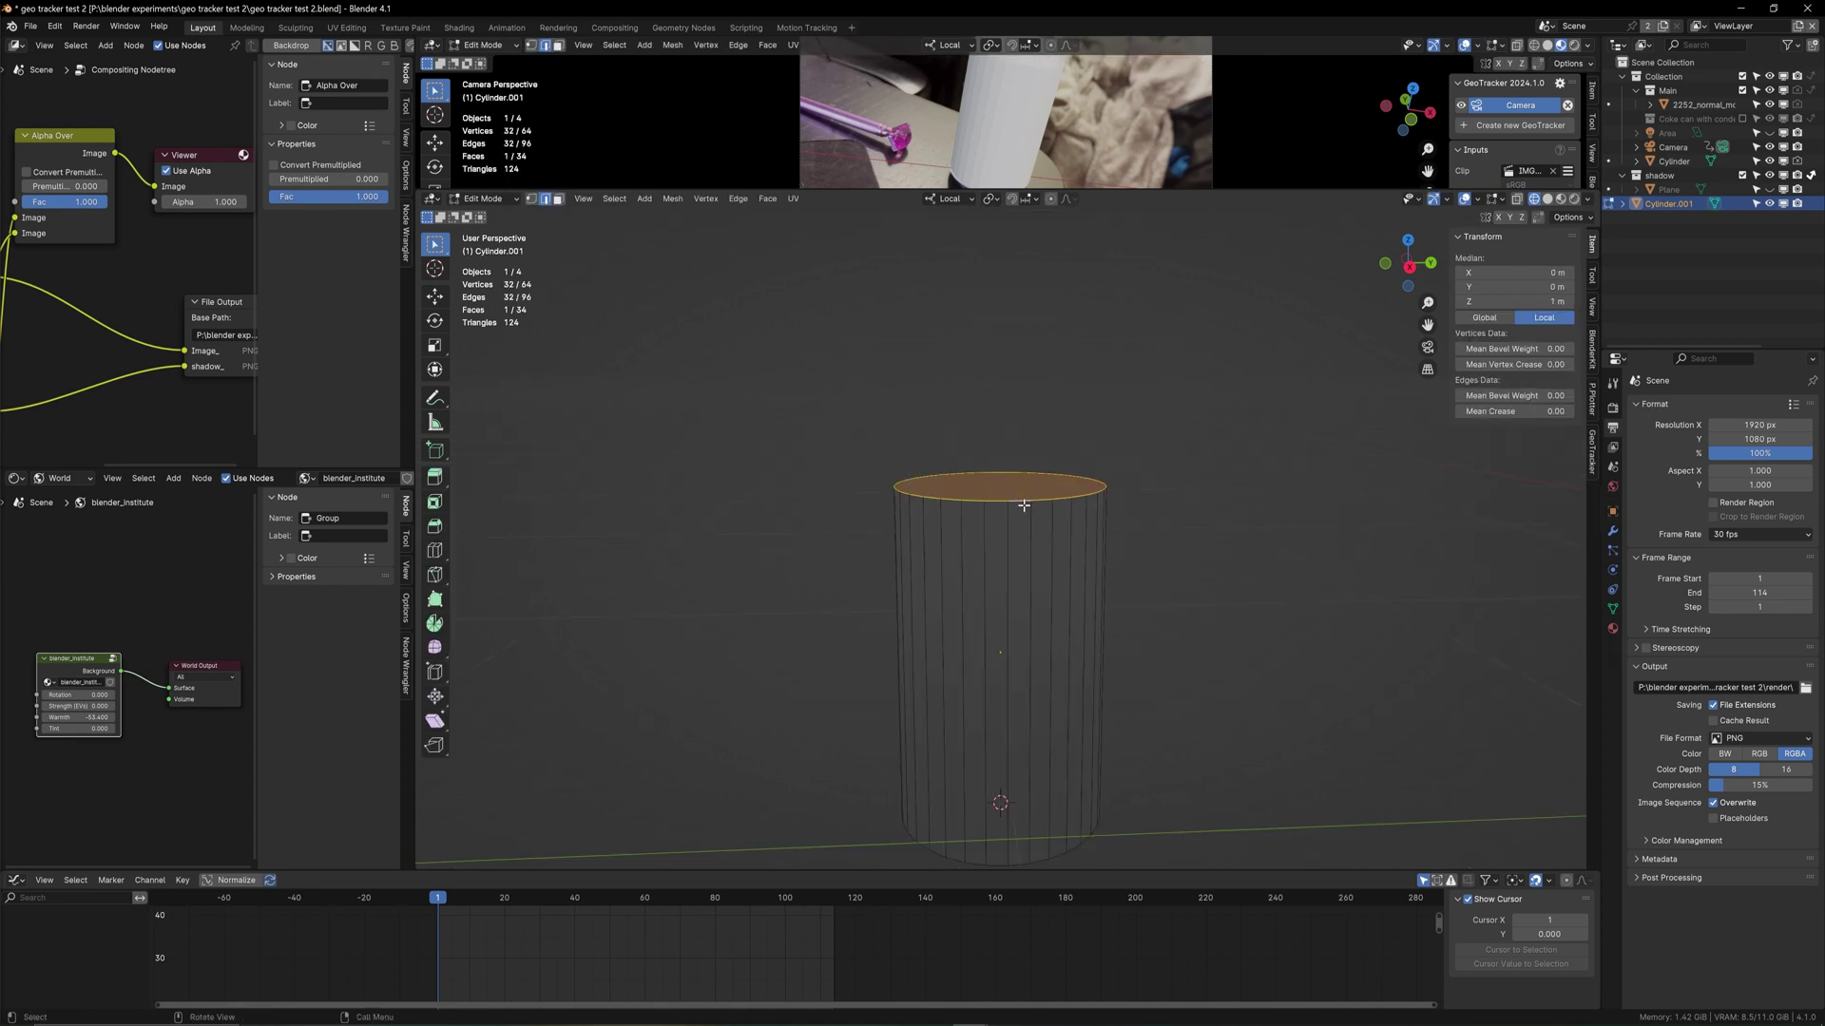
{"action": "key", "text": "ctrl+b"}
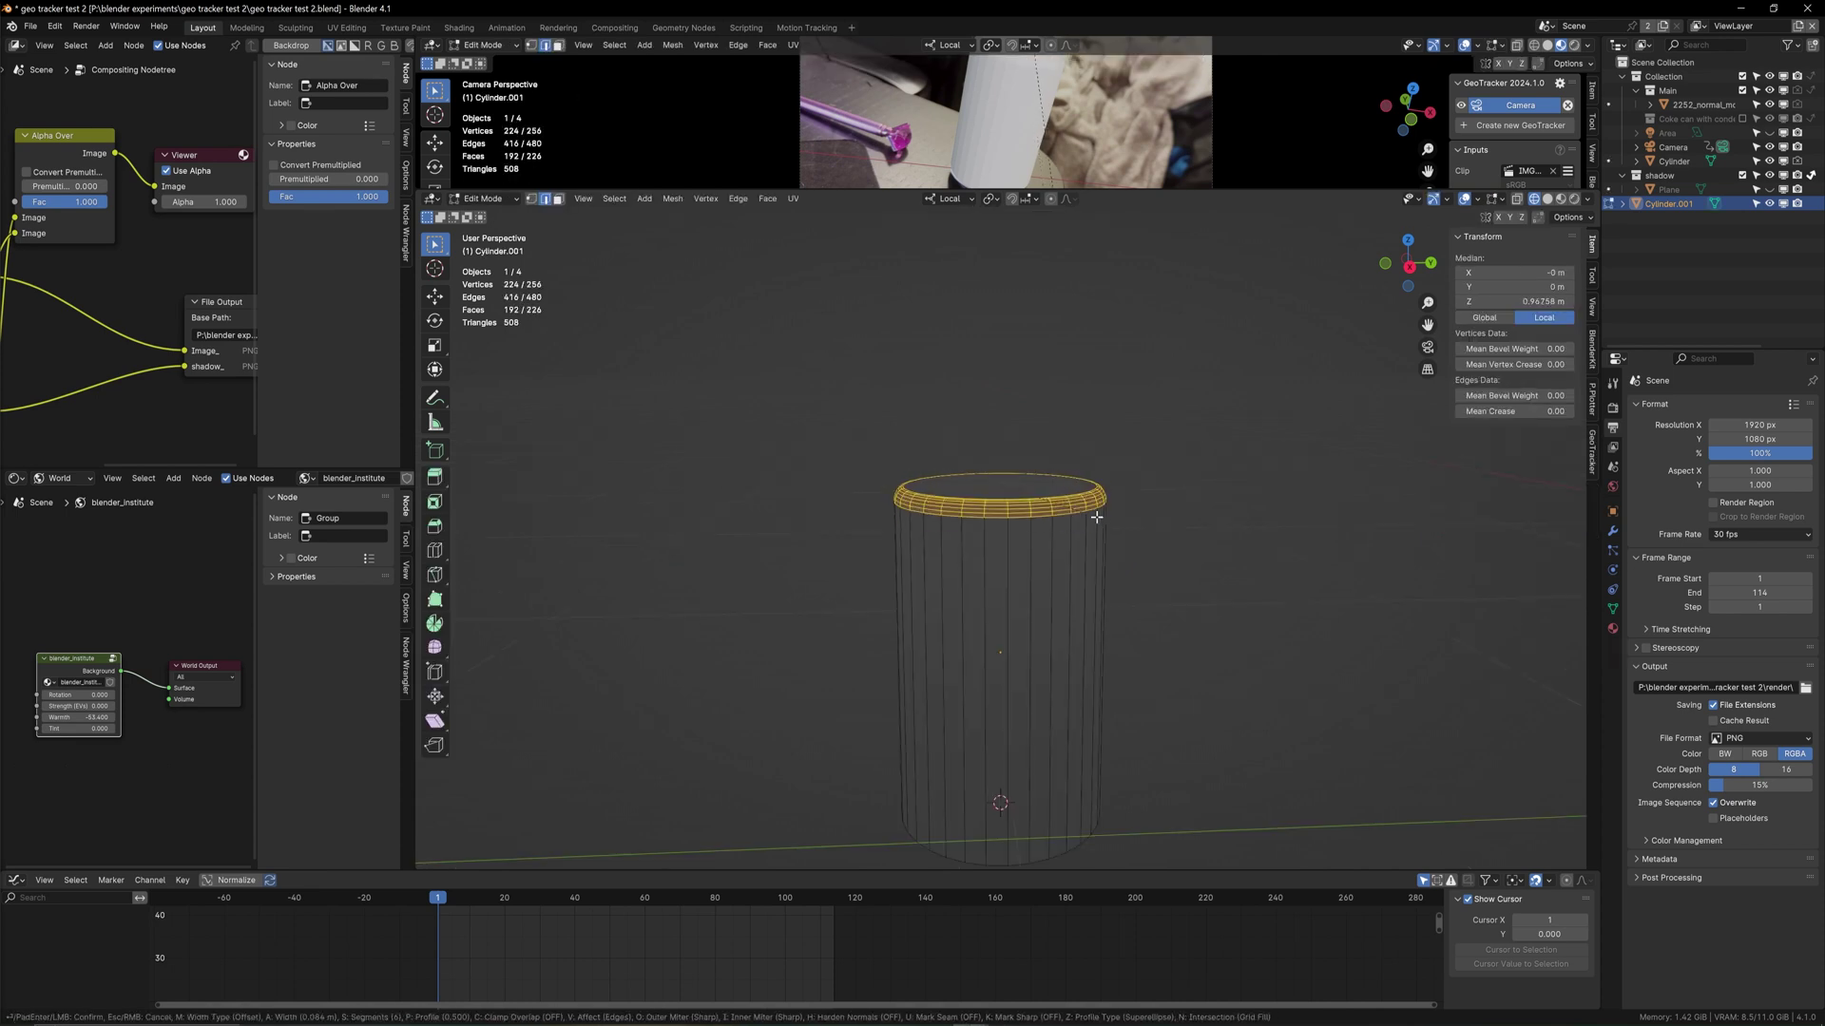
{"action": "left_click", "coordinate": [1093, 517]}
{"action": "key", "text": "a"}
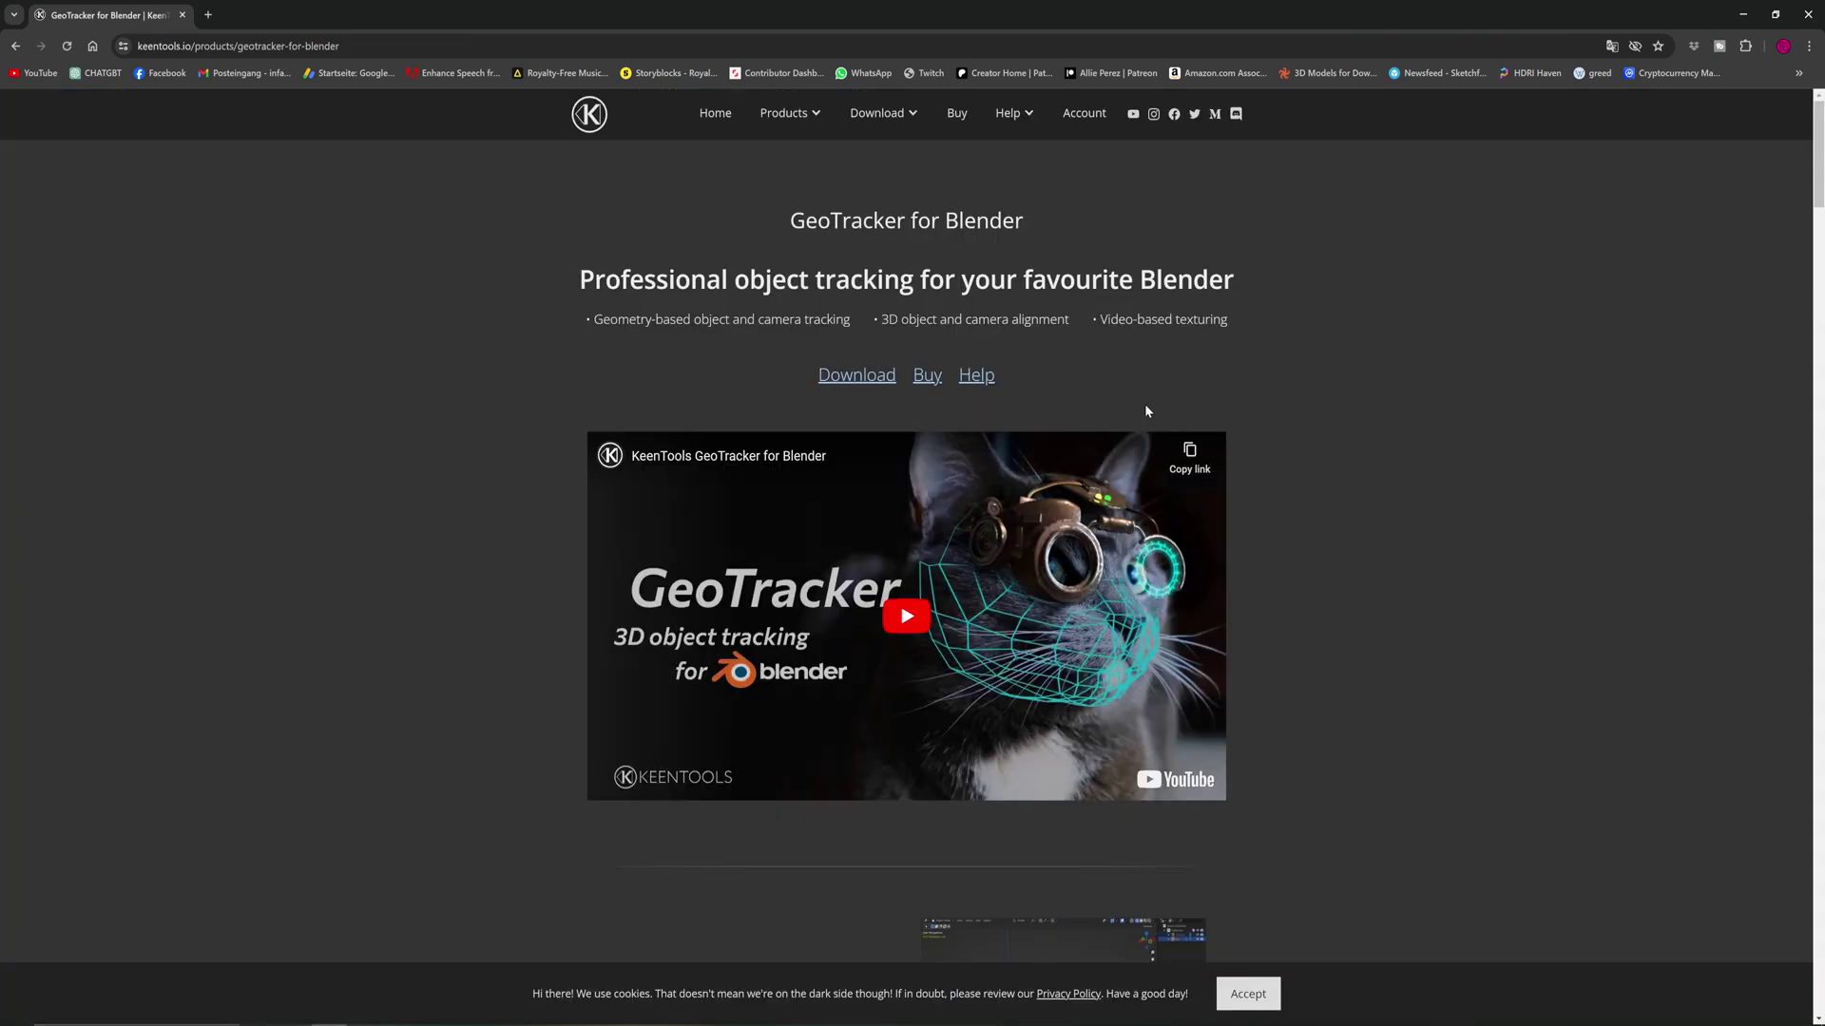
Step: Scroll the GeoTracker for Blender page down to the geometry-based tracking and intuitive workflow sections
{"action": "scroll", "coordinate": [1148, 490], "scroll_direction": "down", "scroll_amount": 5}
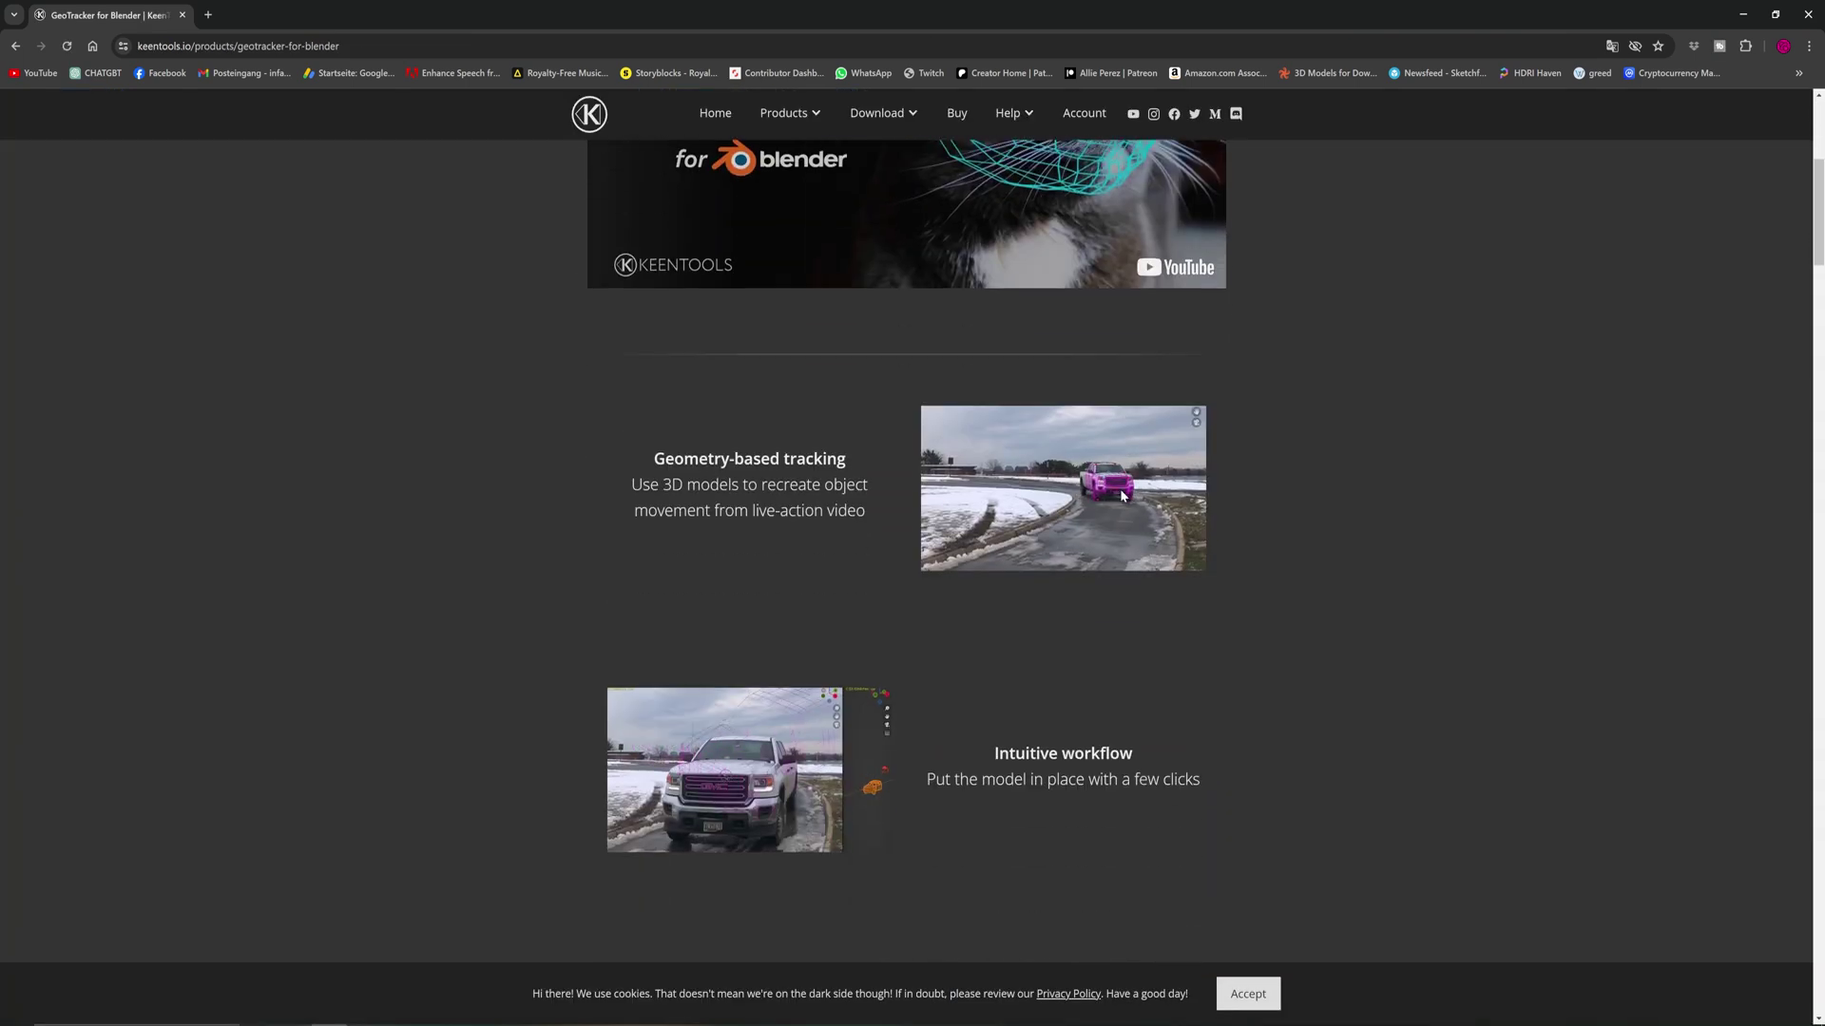
{"action": "scroll", "coordinate": [1190, 574], "scroll_direction": "down", "scroll_amount": 1}
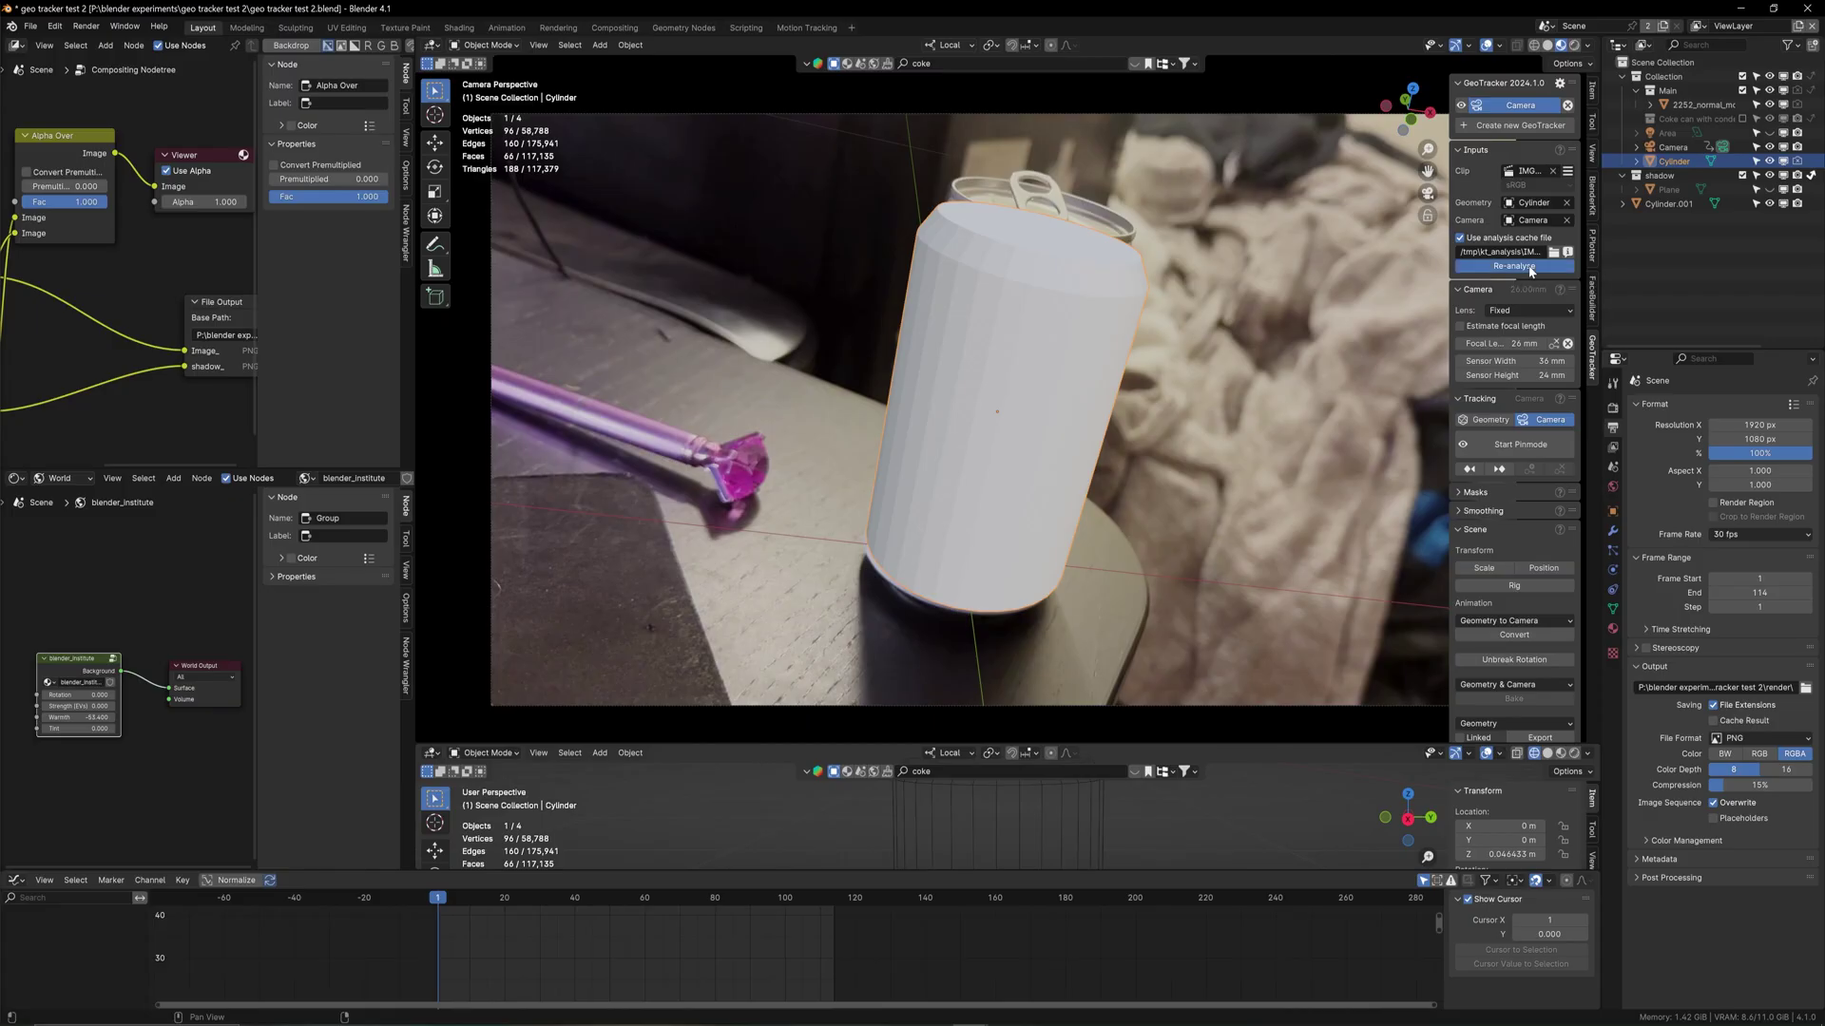
Step: Re-analyse the footage clip across its frame range in GeoTracker, then enter Pin Mode
{"action": "left_click", "coordinate": [1527, 265]}
{"action": "left_click", "coordinate": [1485, 288]}
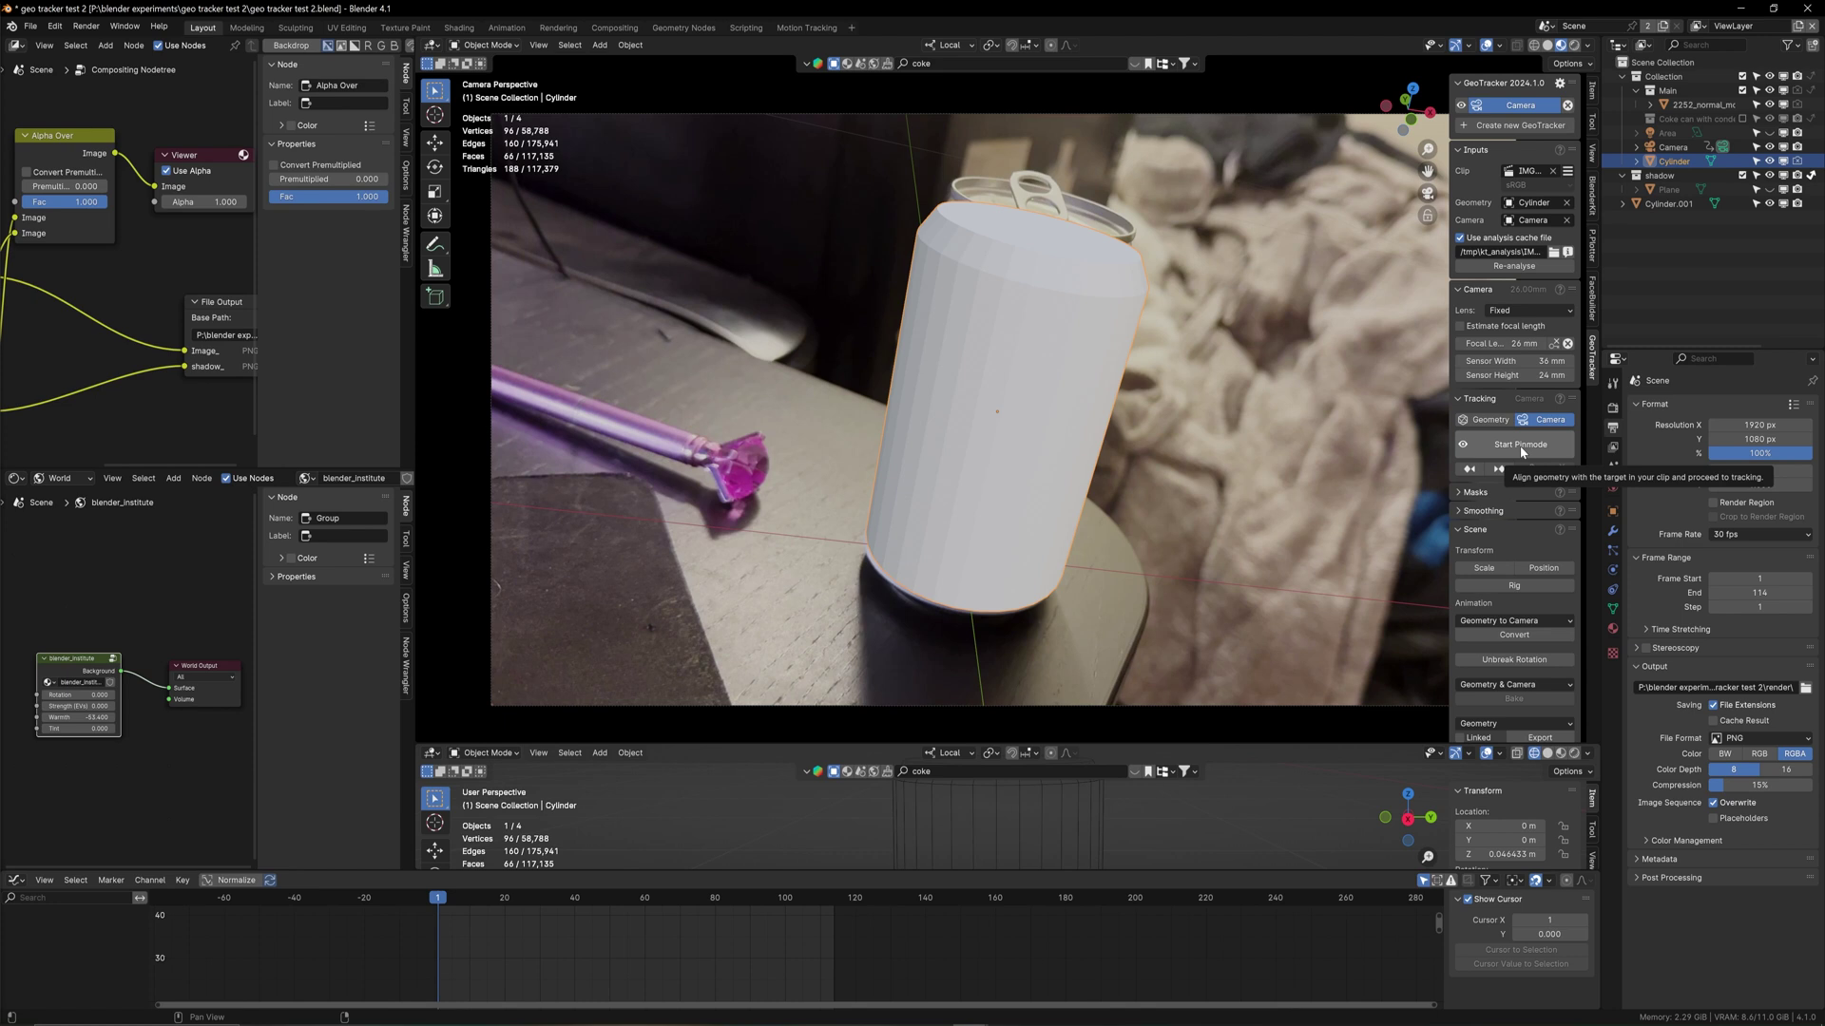
{"action": "left_click", "coordinate": [1521, 444]}
Step: Drag pins on the cylinder wireframe to fit it onto the orange can in the clip
{"action": "left_click_drag", "start_coordinate": [1146, 295], "coordinate": [1134, 302]}
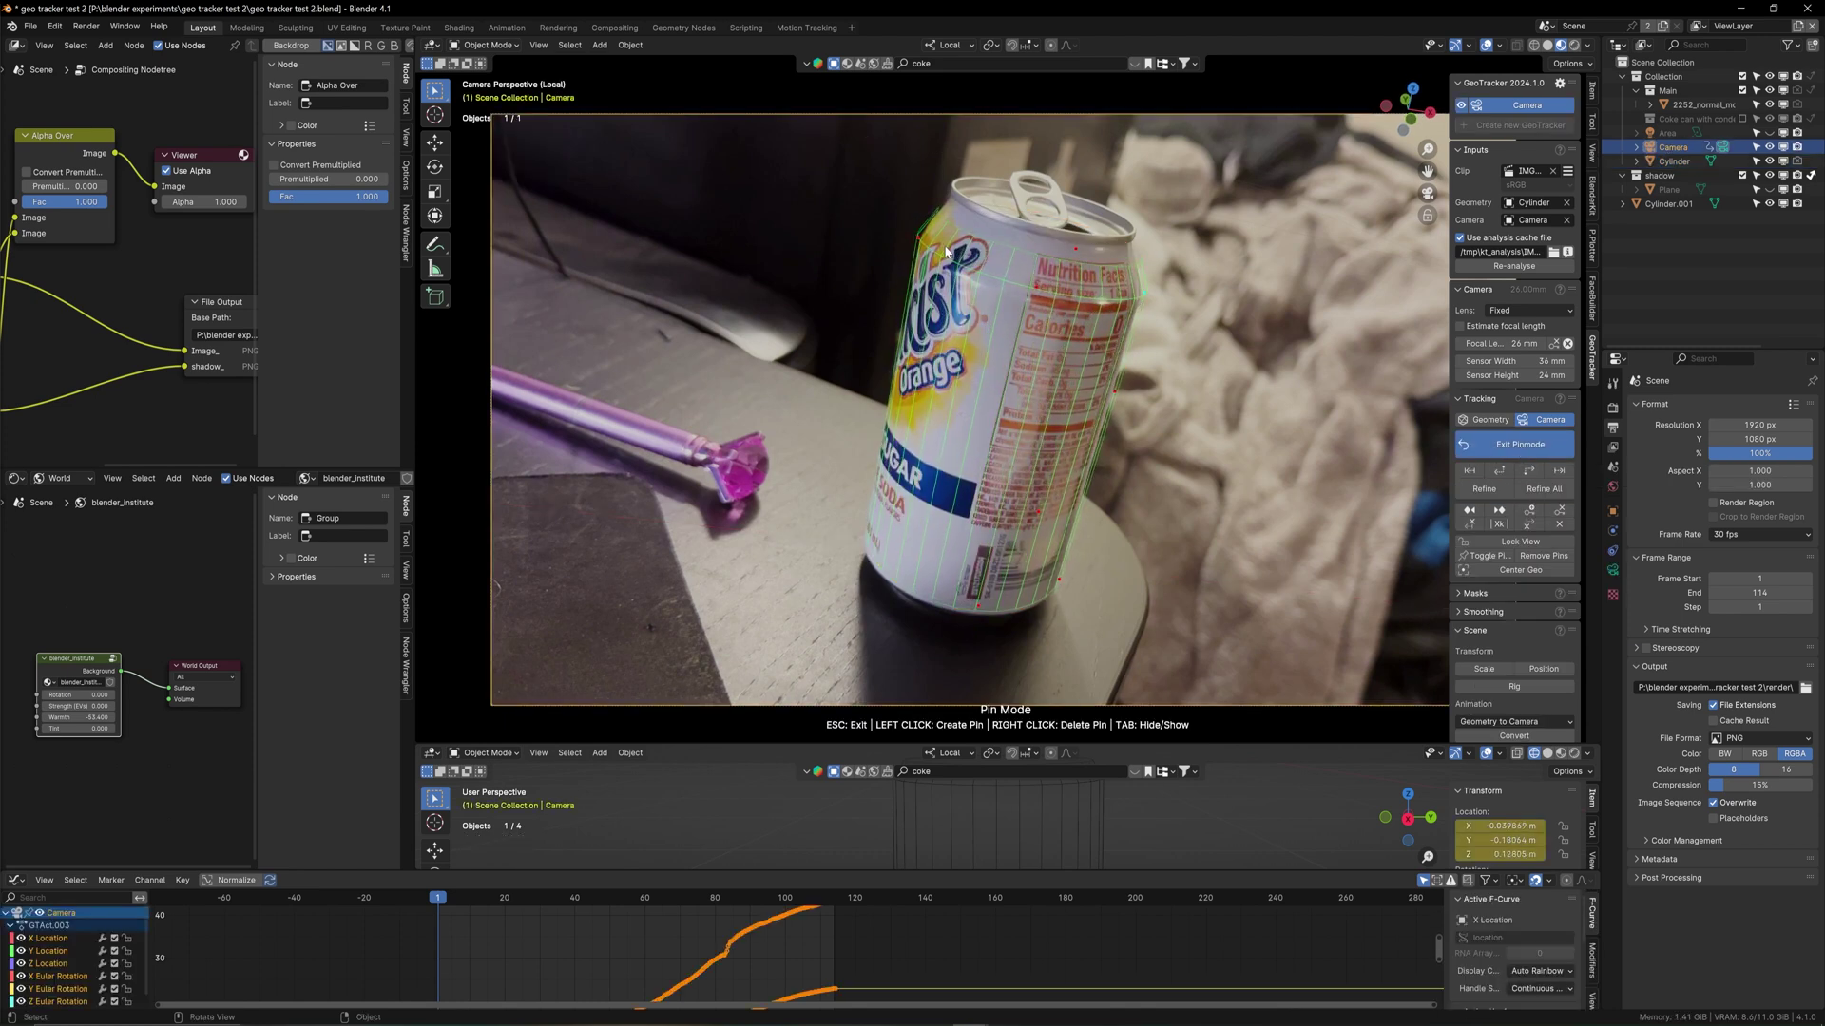
{"action": "left_click_drag", "start_coordinate": [946, 252], "coordinate": [932, 350]}
Step: Track the can forward, leave Pin Mode, stop tracking, and scrub frames to check the fit
{"action": "left_click", "coordinate": [1534, 469]}
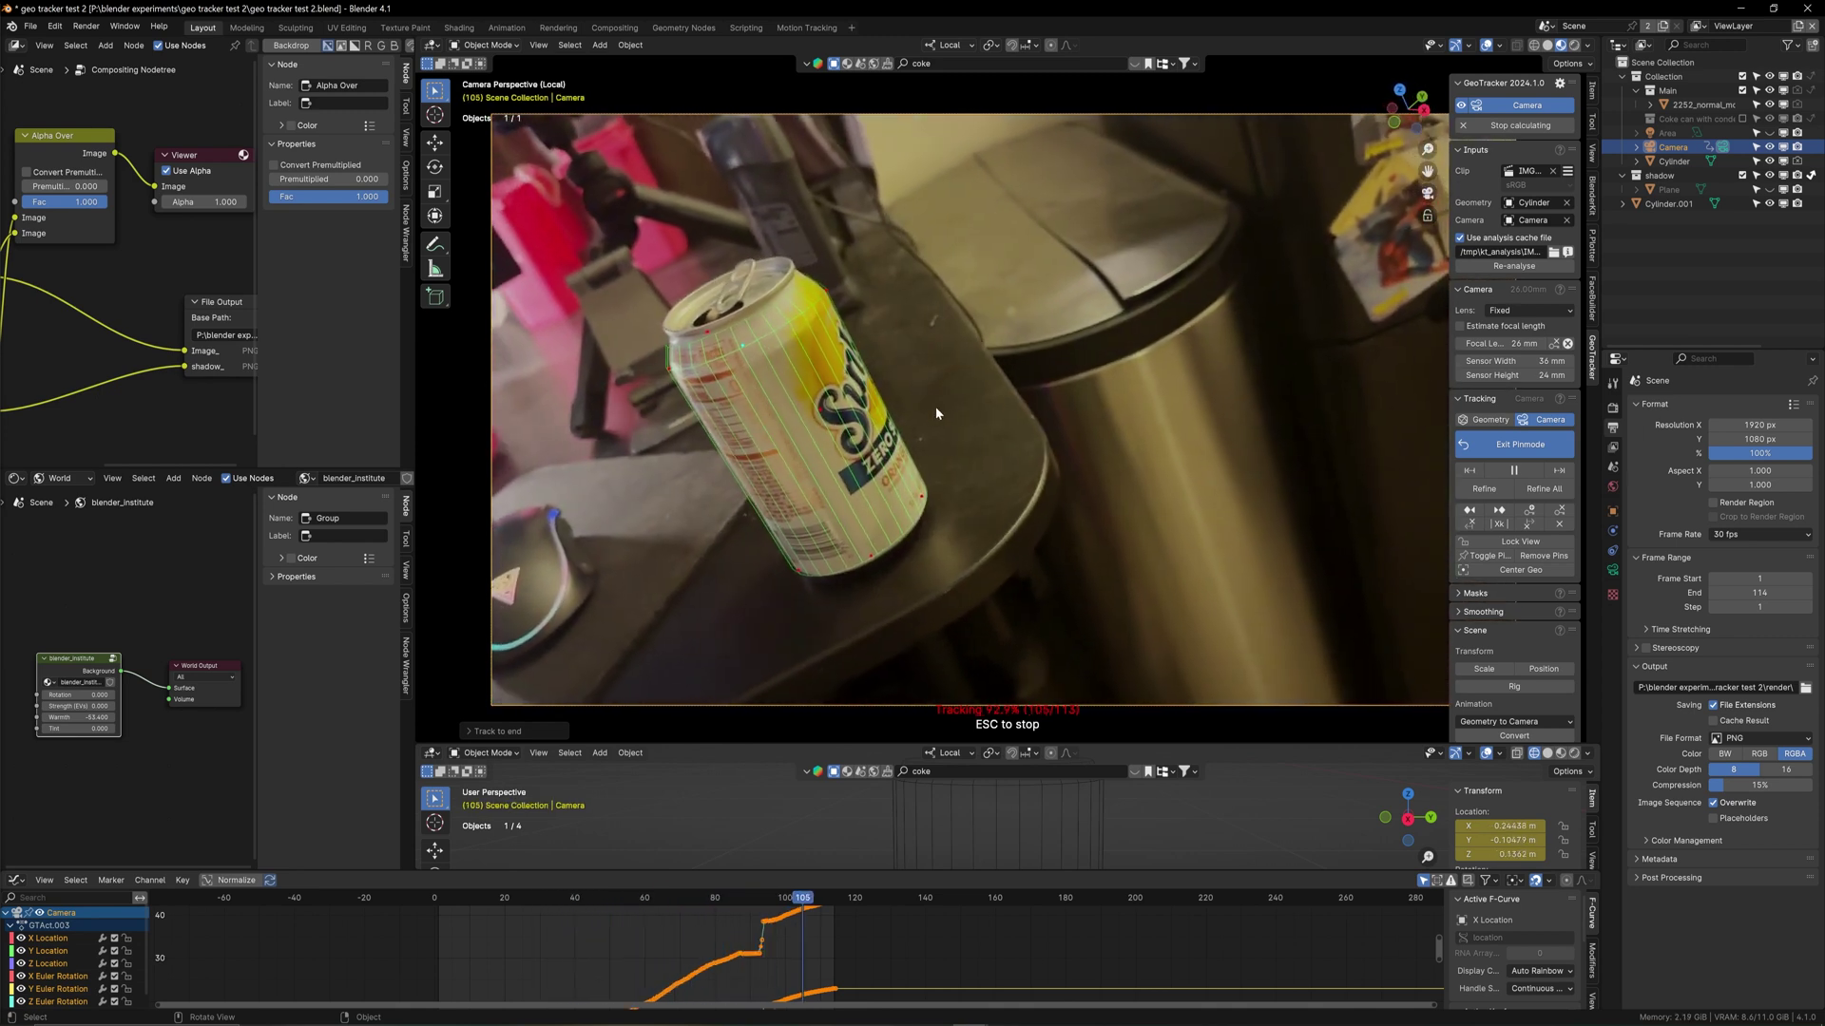
{"action": "key", "text": "Escape"}
{"action": "left_click", "coordinate": [448, 901]}
{"action": "left_click_drag", "start_coordinate": [449, 903], "coordinate": [567, 918]}
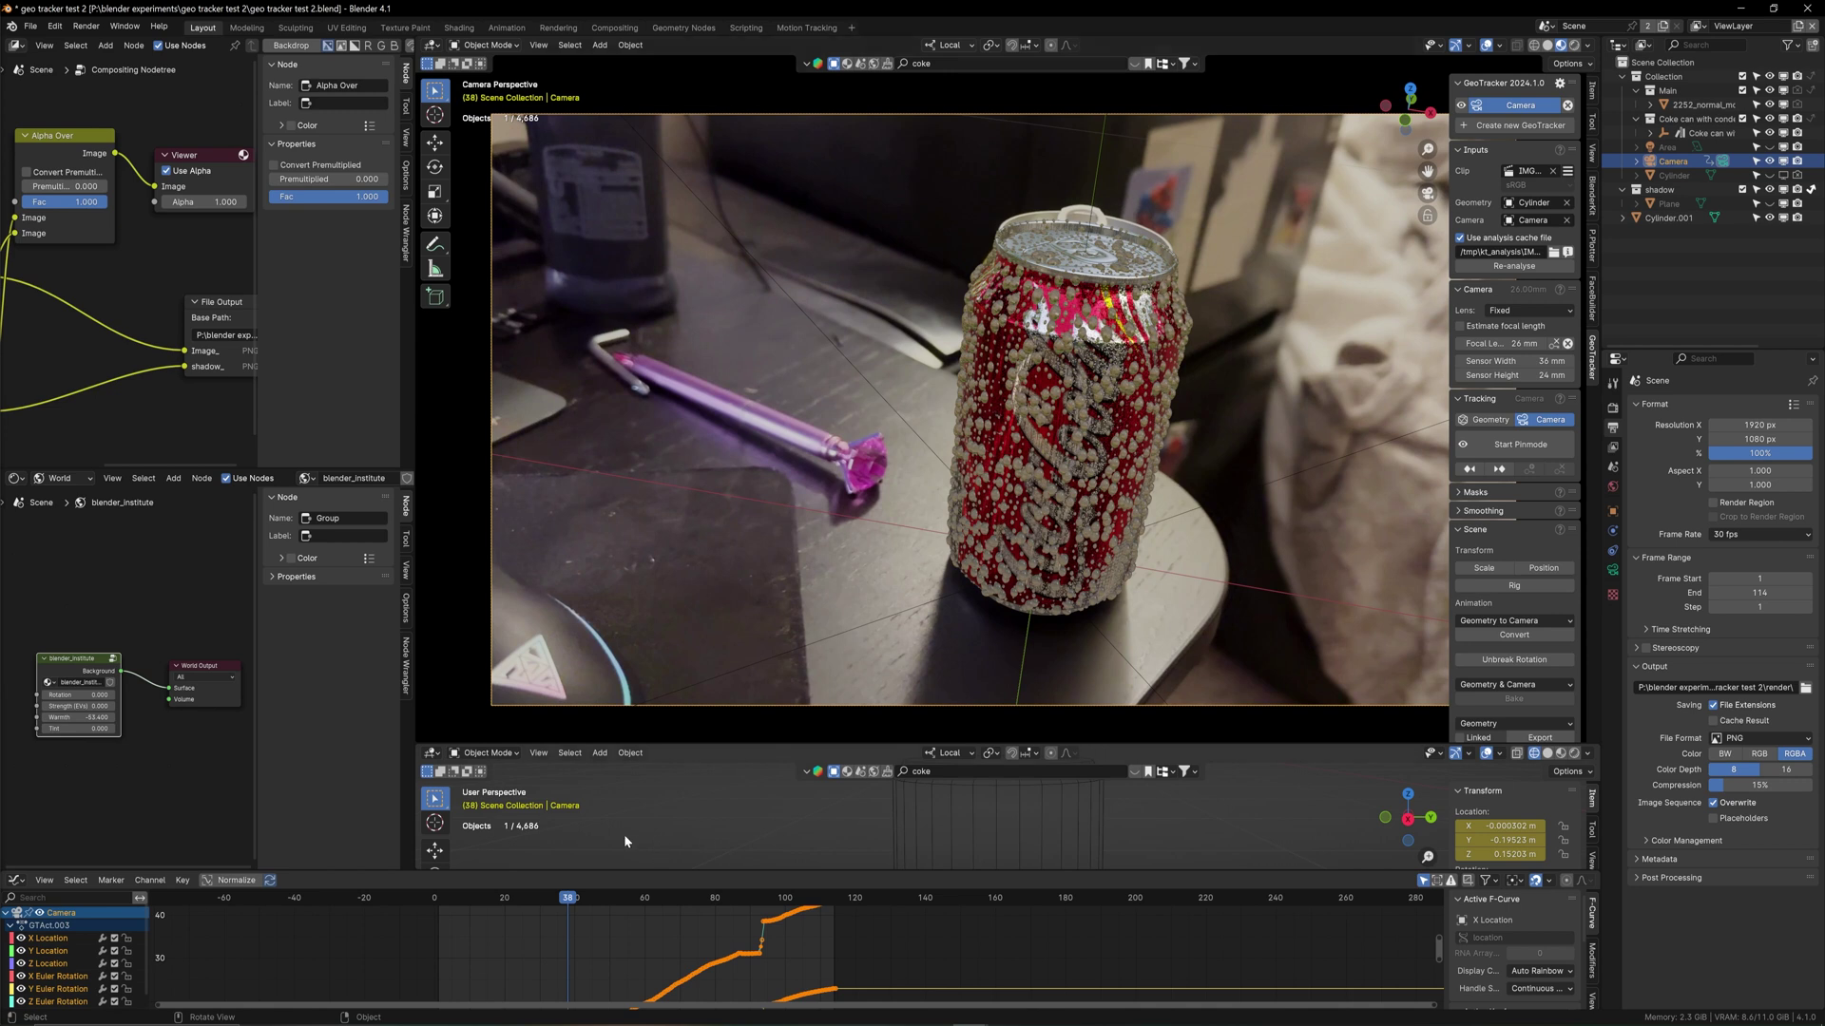
Step: Return to frame 49, enlarge the lower 3D view, and show the Plane's object properties
{"action": "left_click_drag", "start_coordinate": [564, 910], "coordinate": [768, 819]}
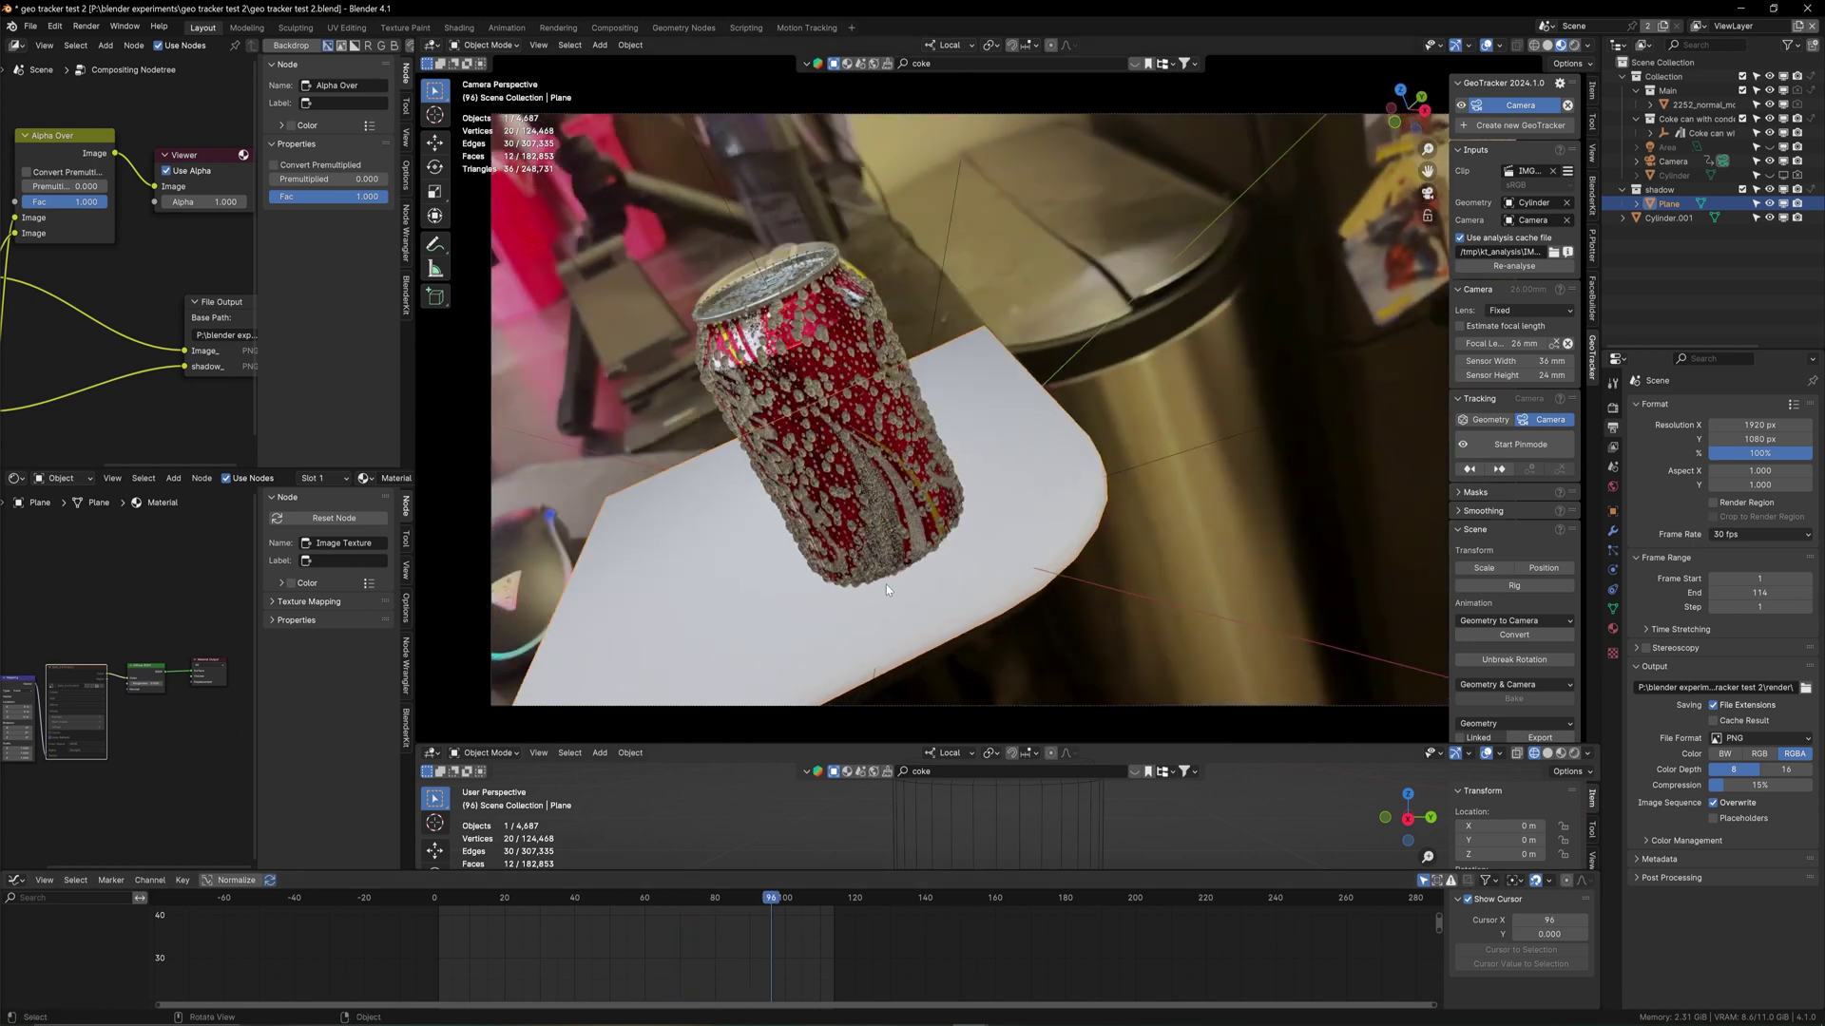
{"action": "left_click_drag", "start_coordinate": [771, 893], "coordinate": [610, 910]}
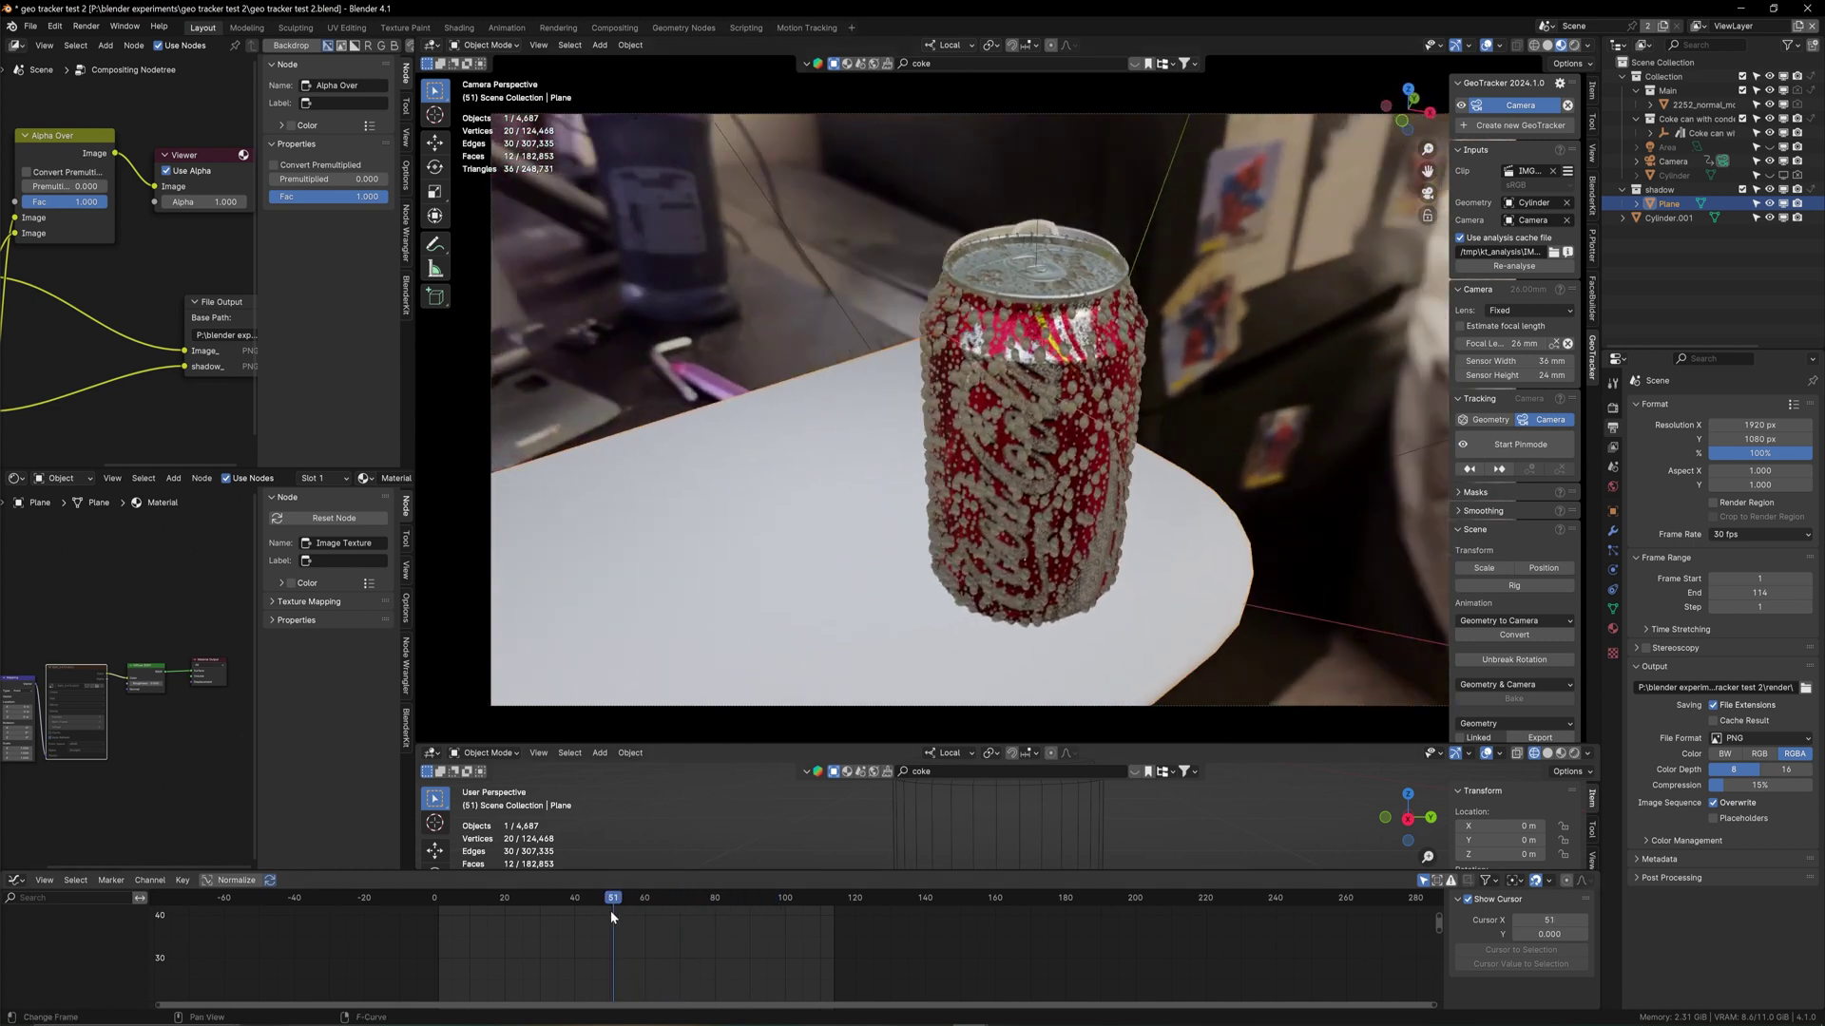
{"action": "left_click_drag", "start_coordinate": [665, 745], "coordinate": [665, 589]}
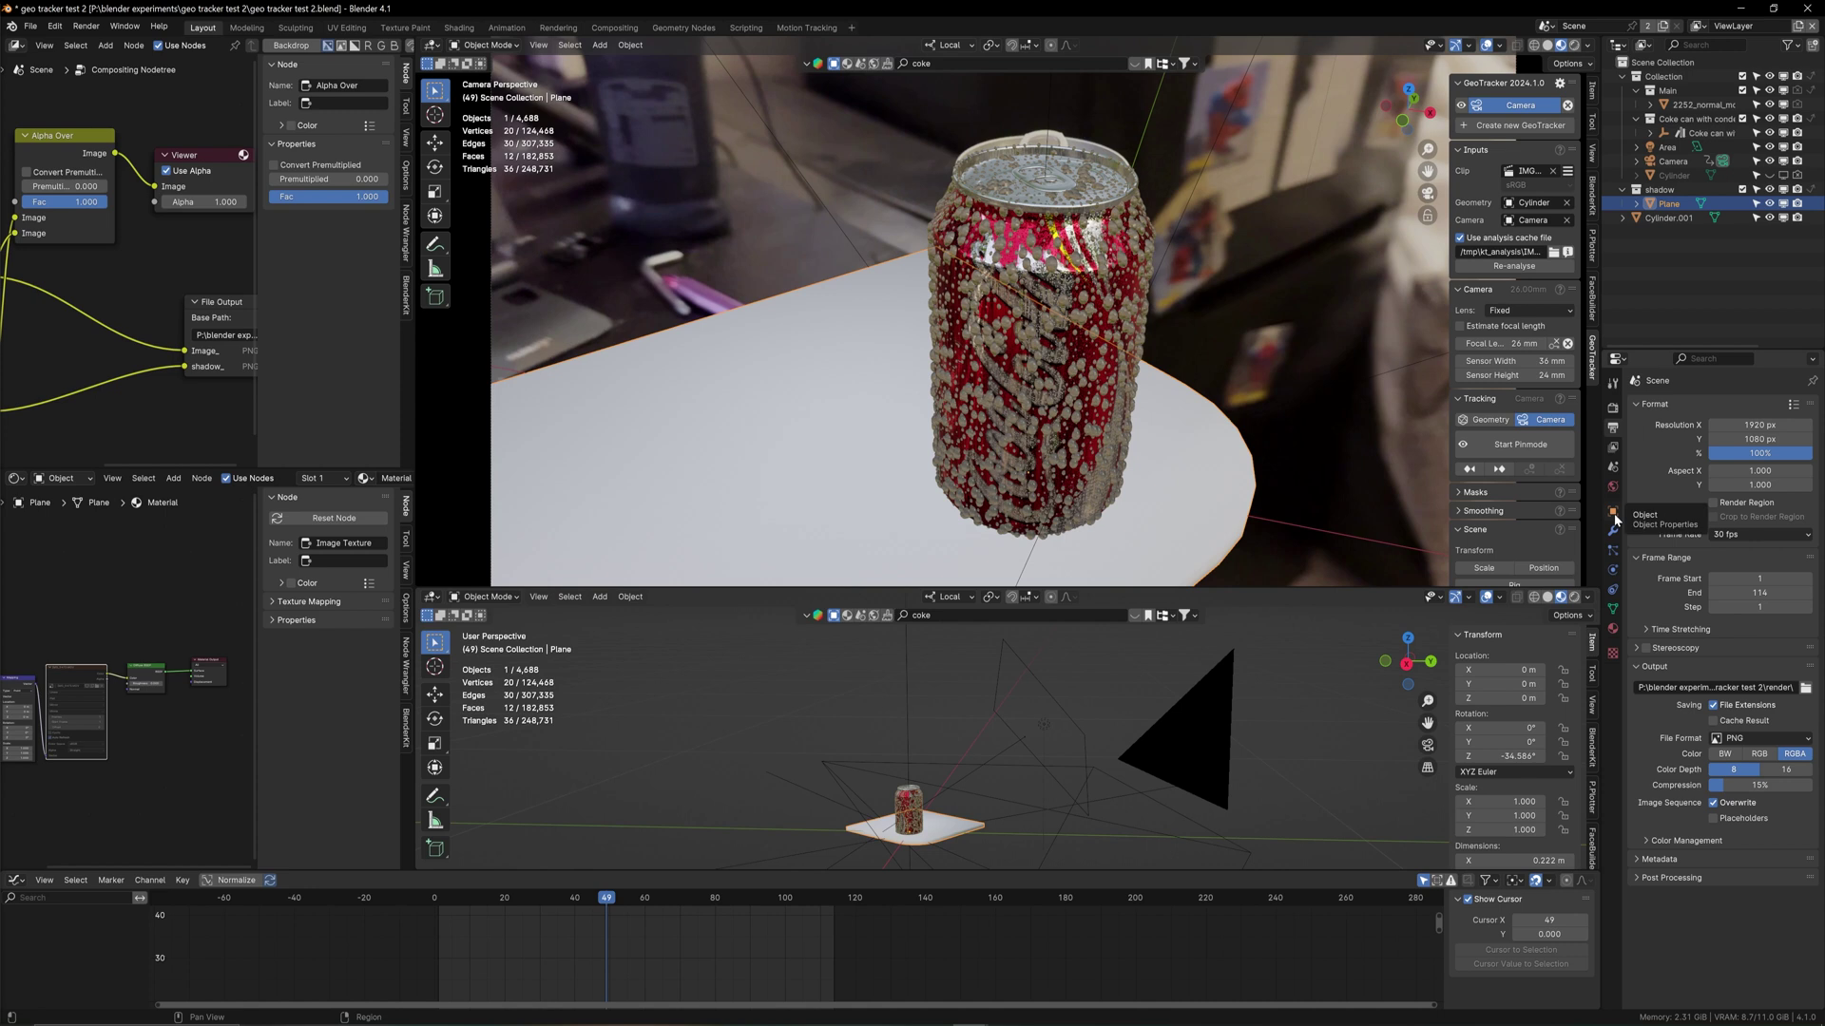
{"action": "left_click", "coordinate": [1613, 512]}
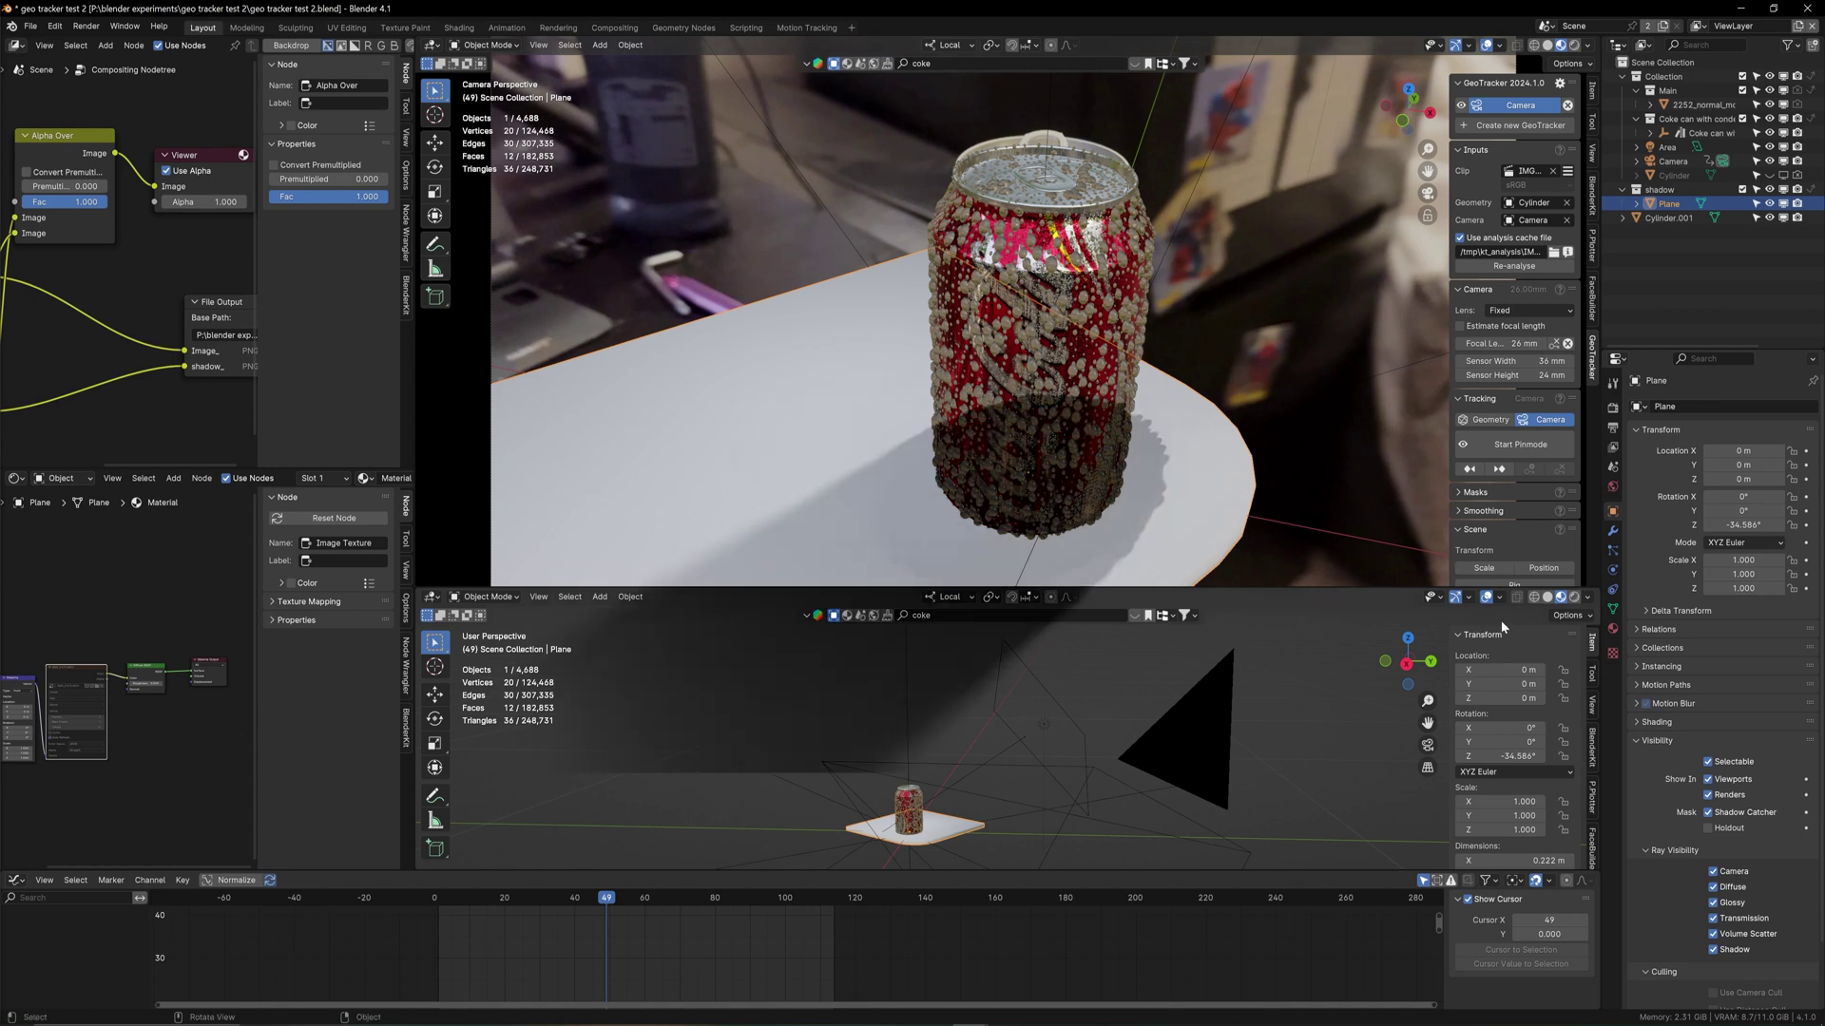
{"action": "left_click", "coordinate": [1098, 736]}
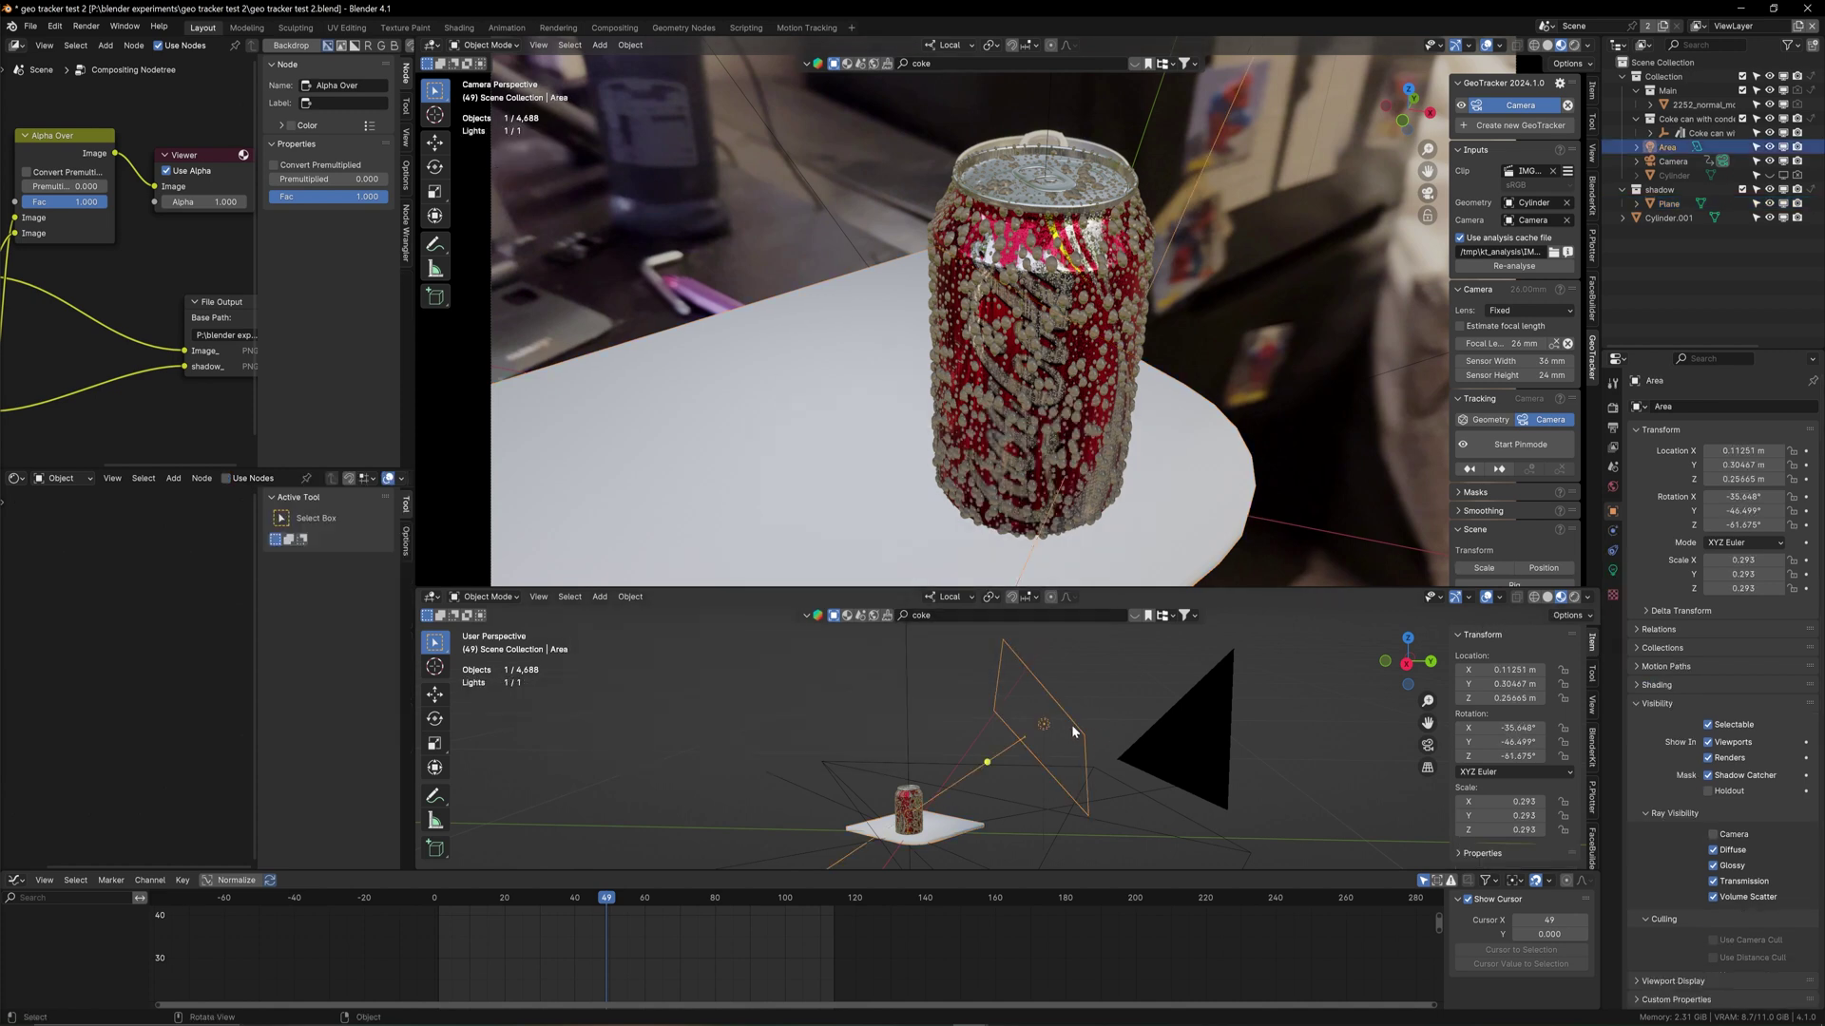
Step: Move the area light further left and higher, and re-angle it toward the can
{"action": "middle_click_drag", "start_coordinate": [1053, 756], "coordinate": [1151, 753]}
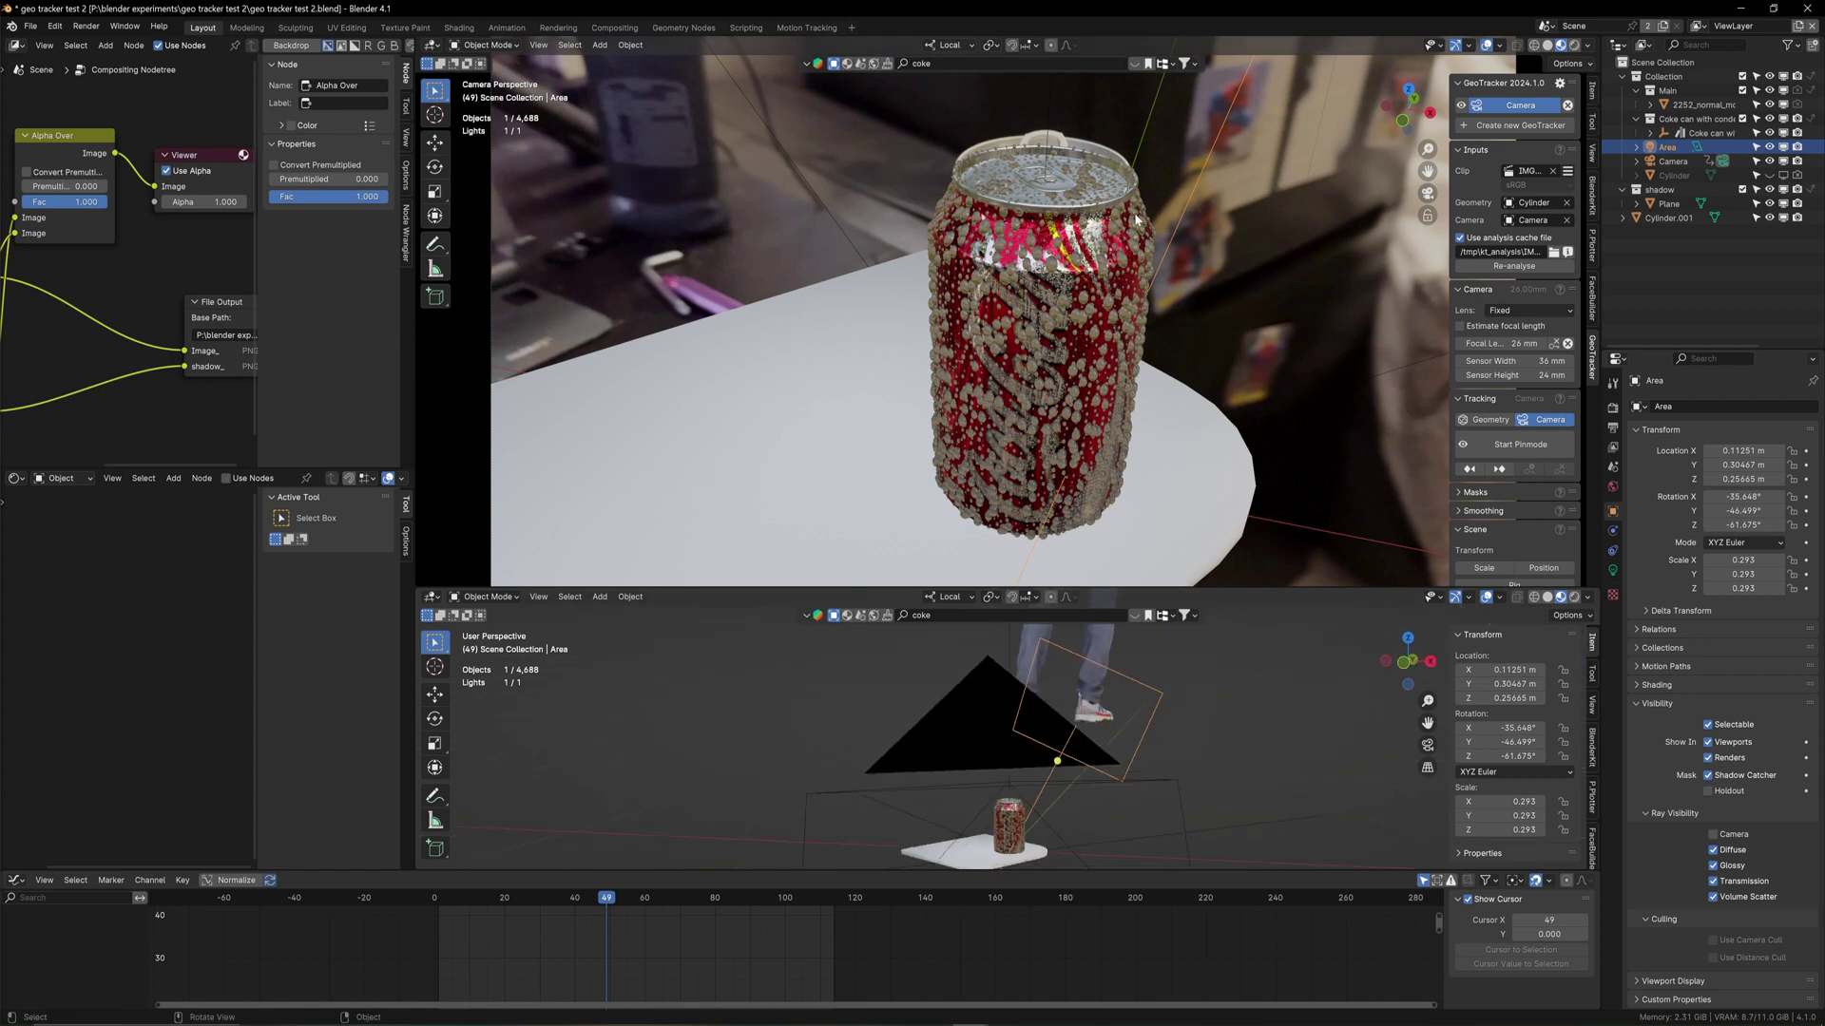
{"action": "scroll", "coordinate": [1137, 218], "scroll_direction": "down", "scroll_amount": 5}
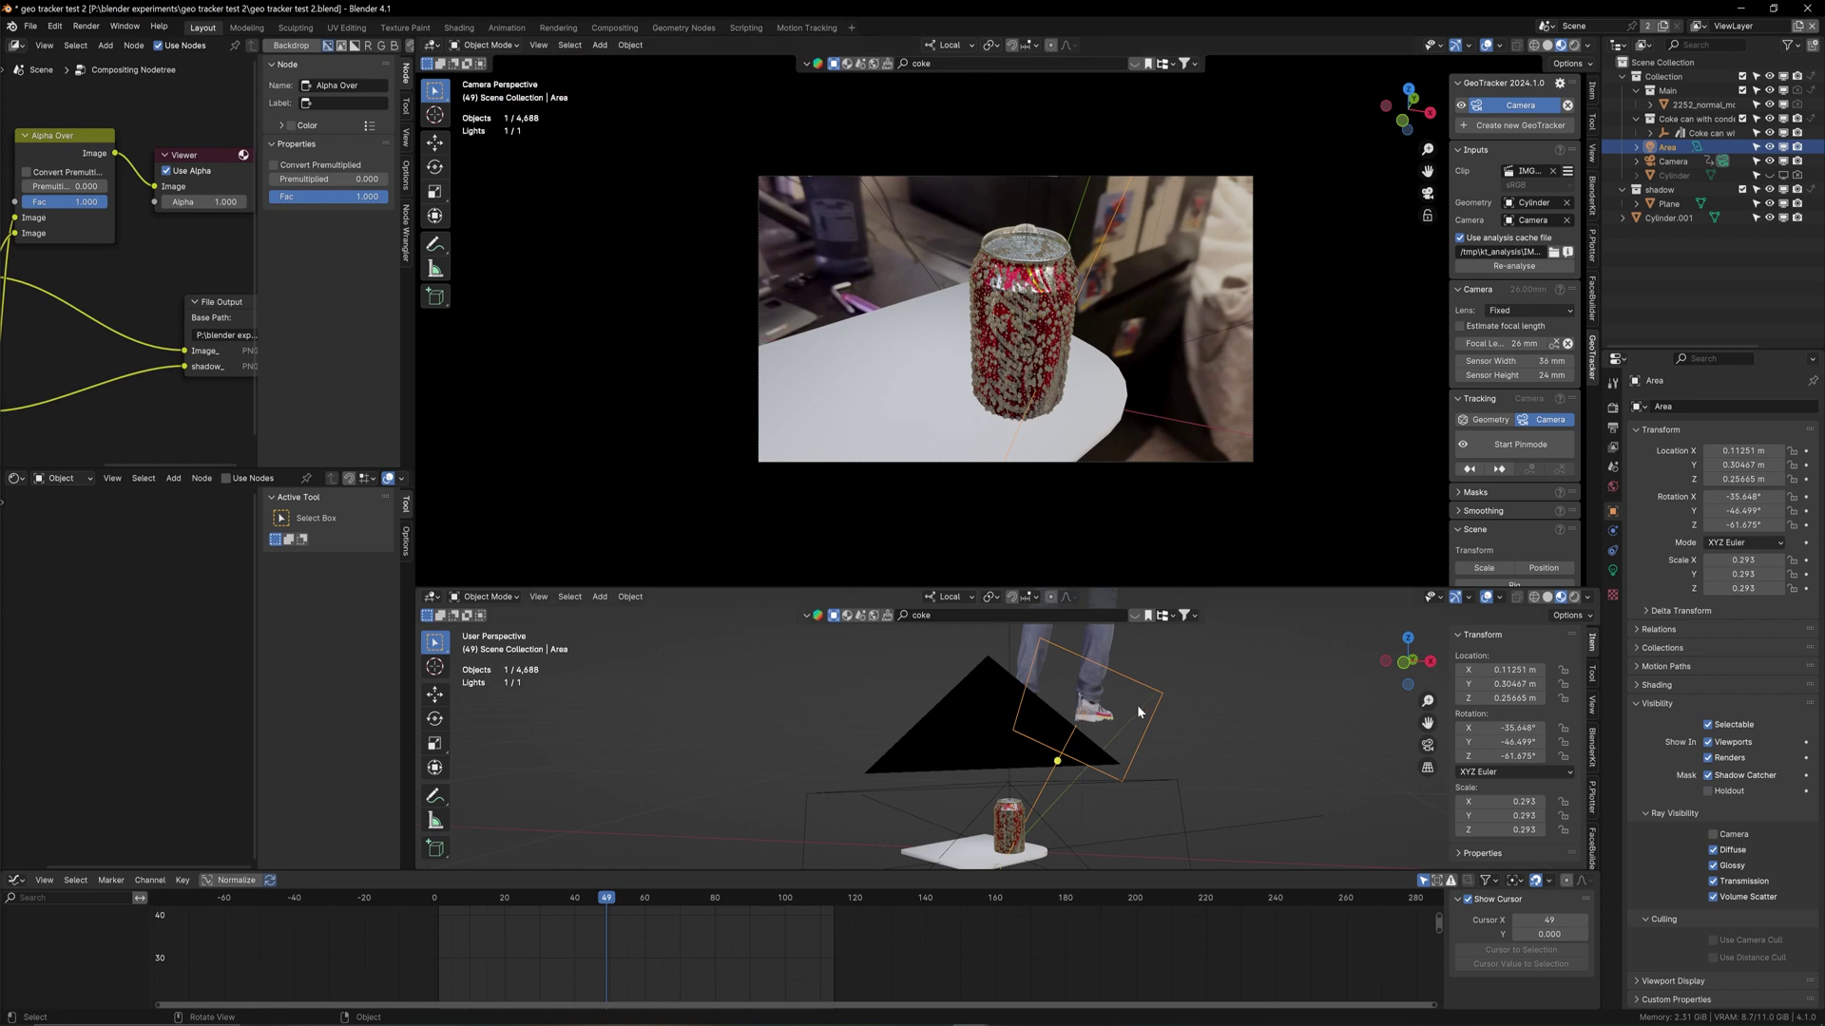
{"action": "key", "text": "g"}
{"action": "left_click", "coordinate": [1008, 846]}
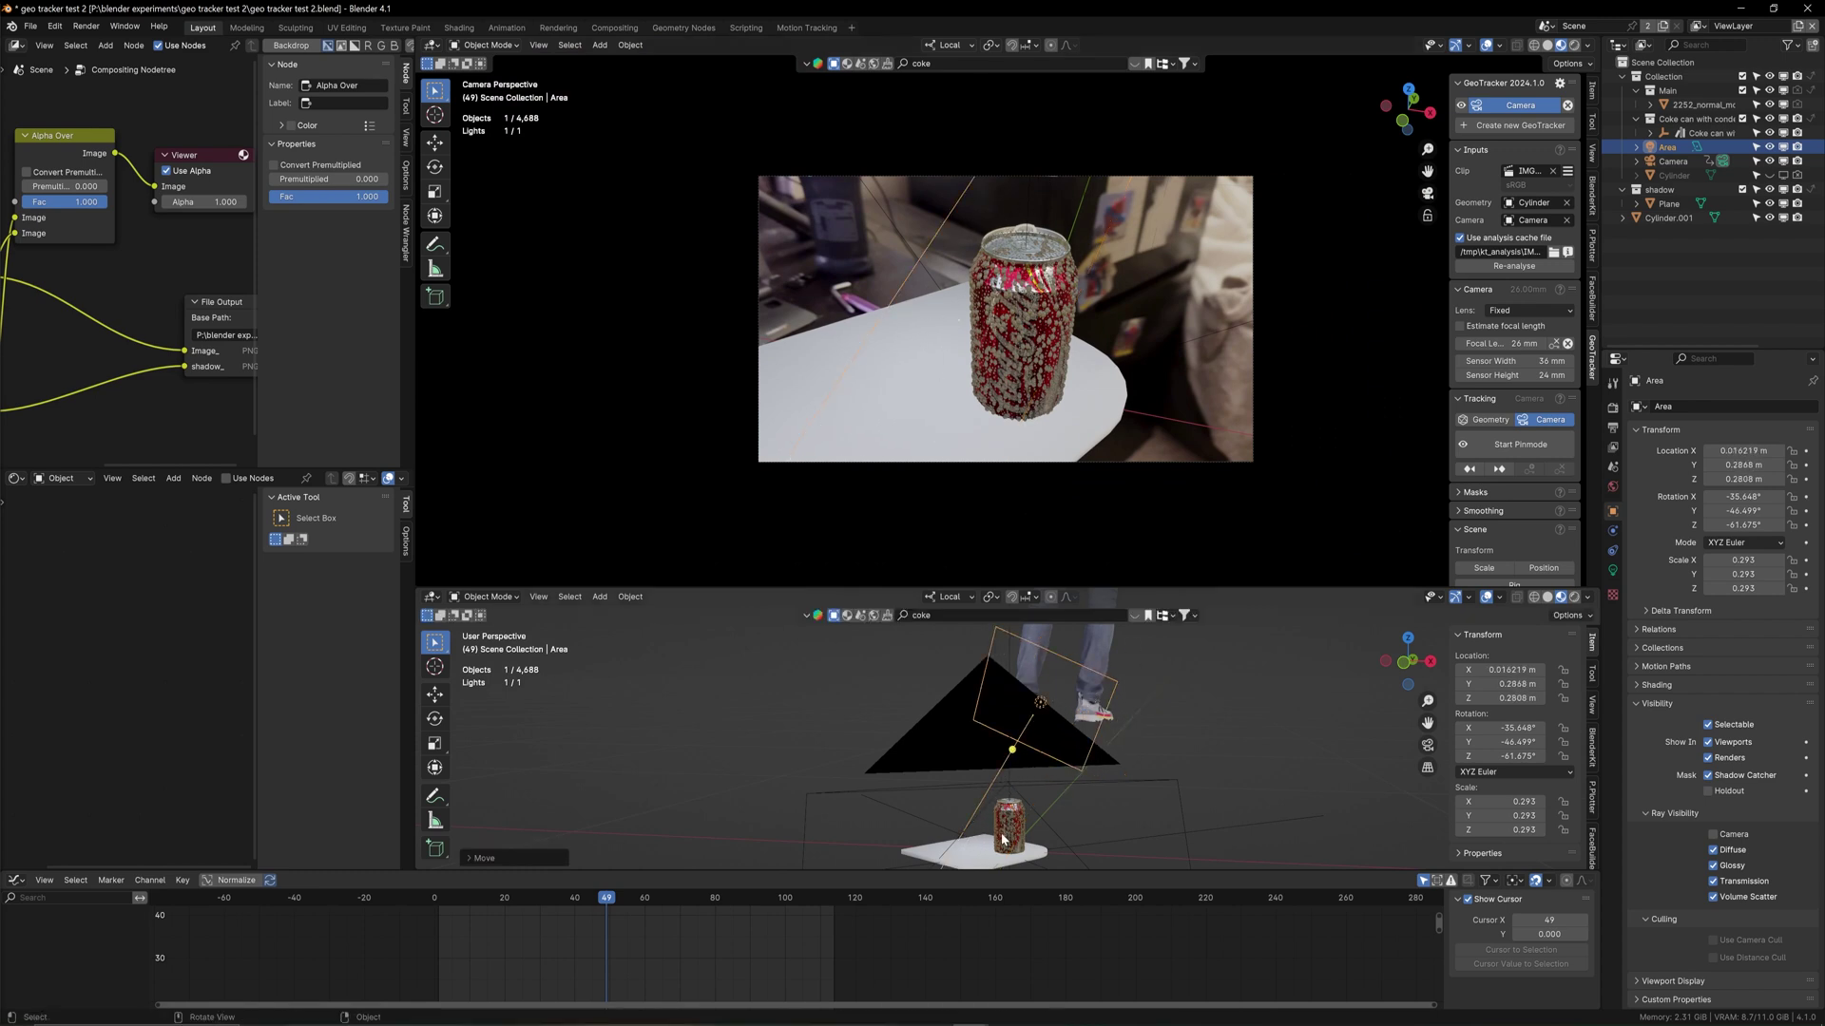
{"action": "key", "text": "r"}
{"action": "left_click", "coordinate": [1345, 615]}
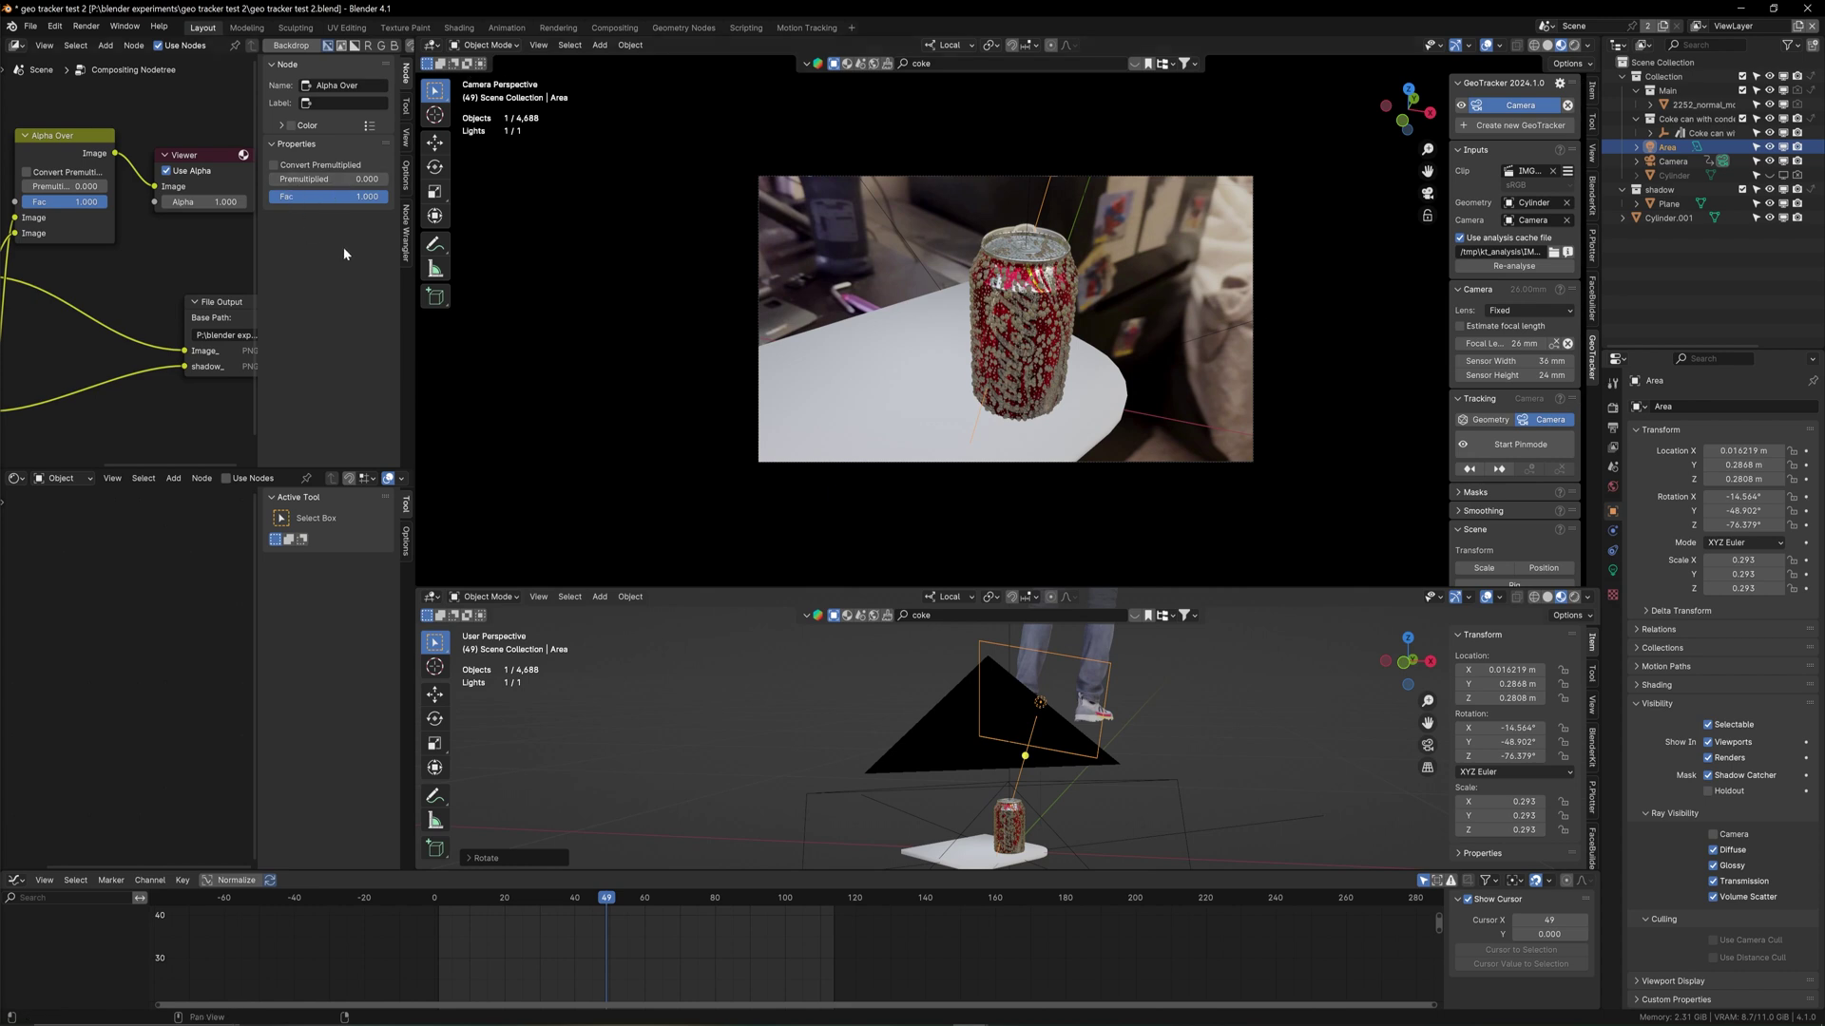
Step: Hide the compositor side panel and bring both Render Layers nodes into full view
{"action": "key", "text": "n"}
{"action": "scroll", "coordinate": [215, 303], "scroll_direction": "down", "scroll_amount": 2}
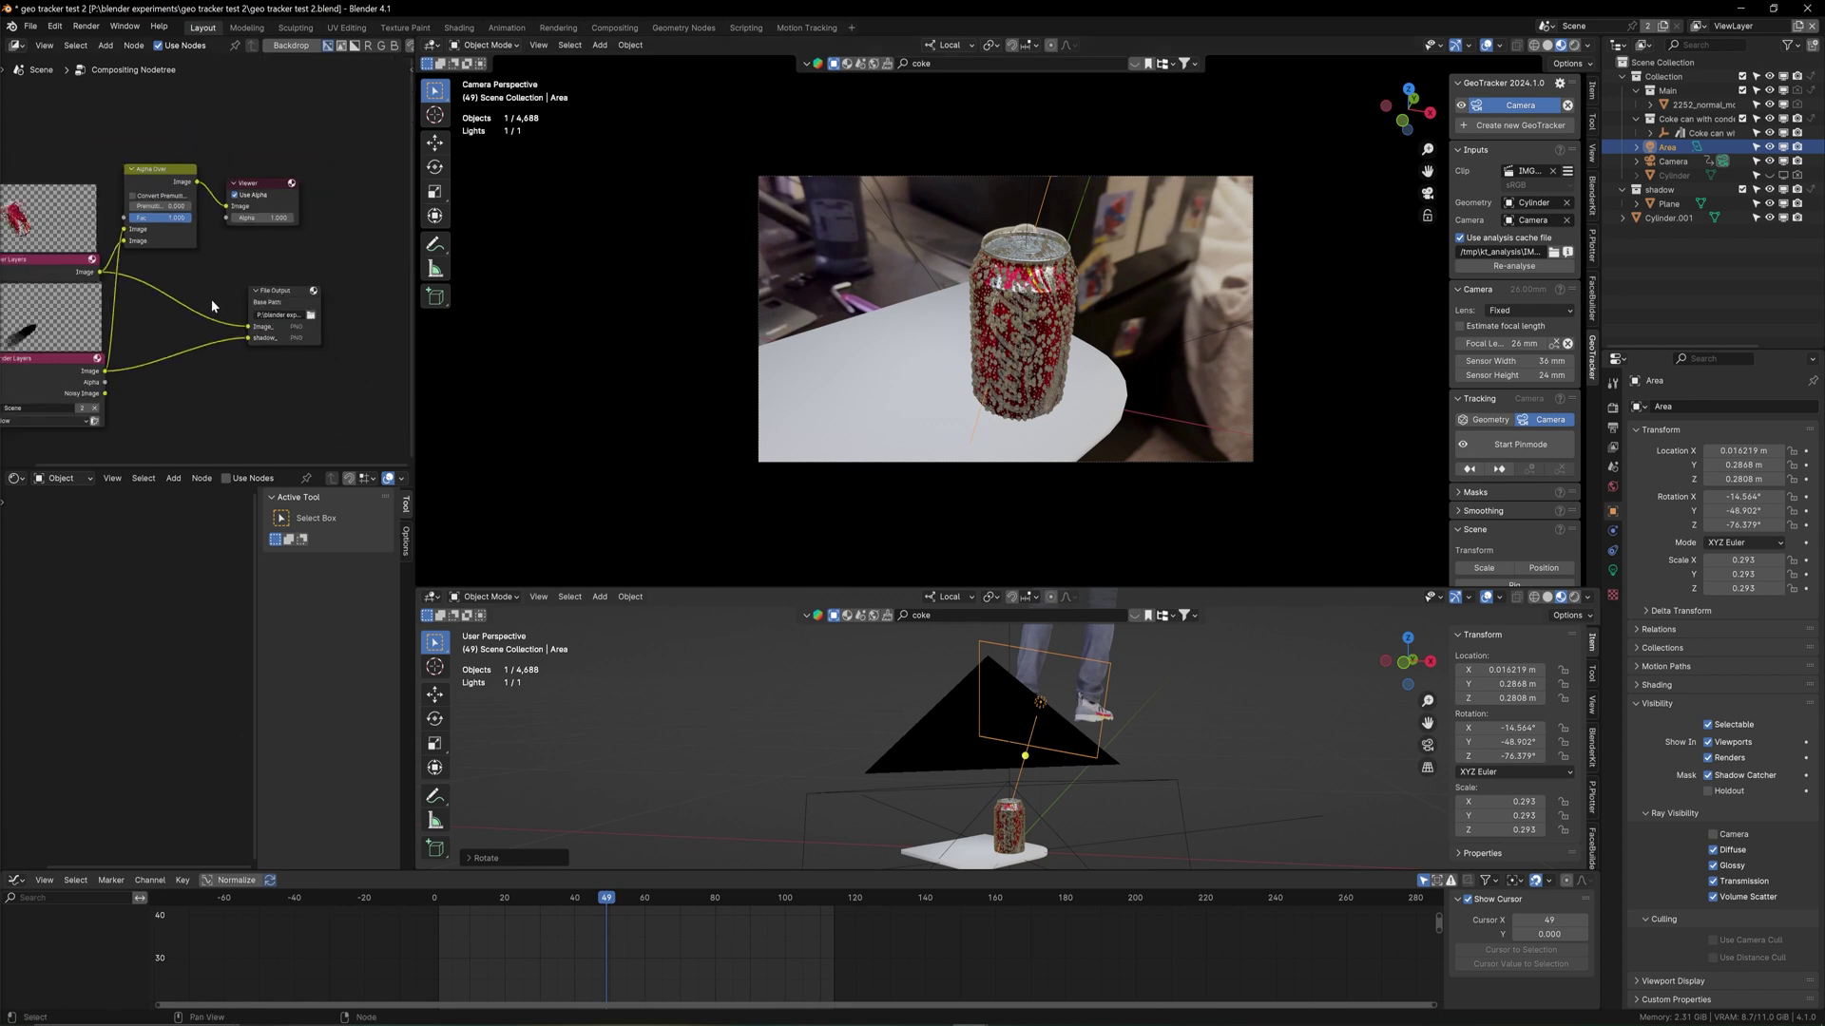
{"action": "middle_click_drag", "start_coordinate": [171, 345], "coordinate": [230, 304]}
{"action": "scroll", "coordinate": [230, 303], "scroll_direction": "down", "scroll_amount": 1}
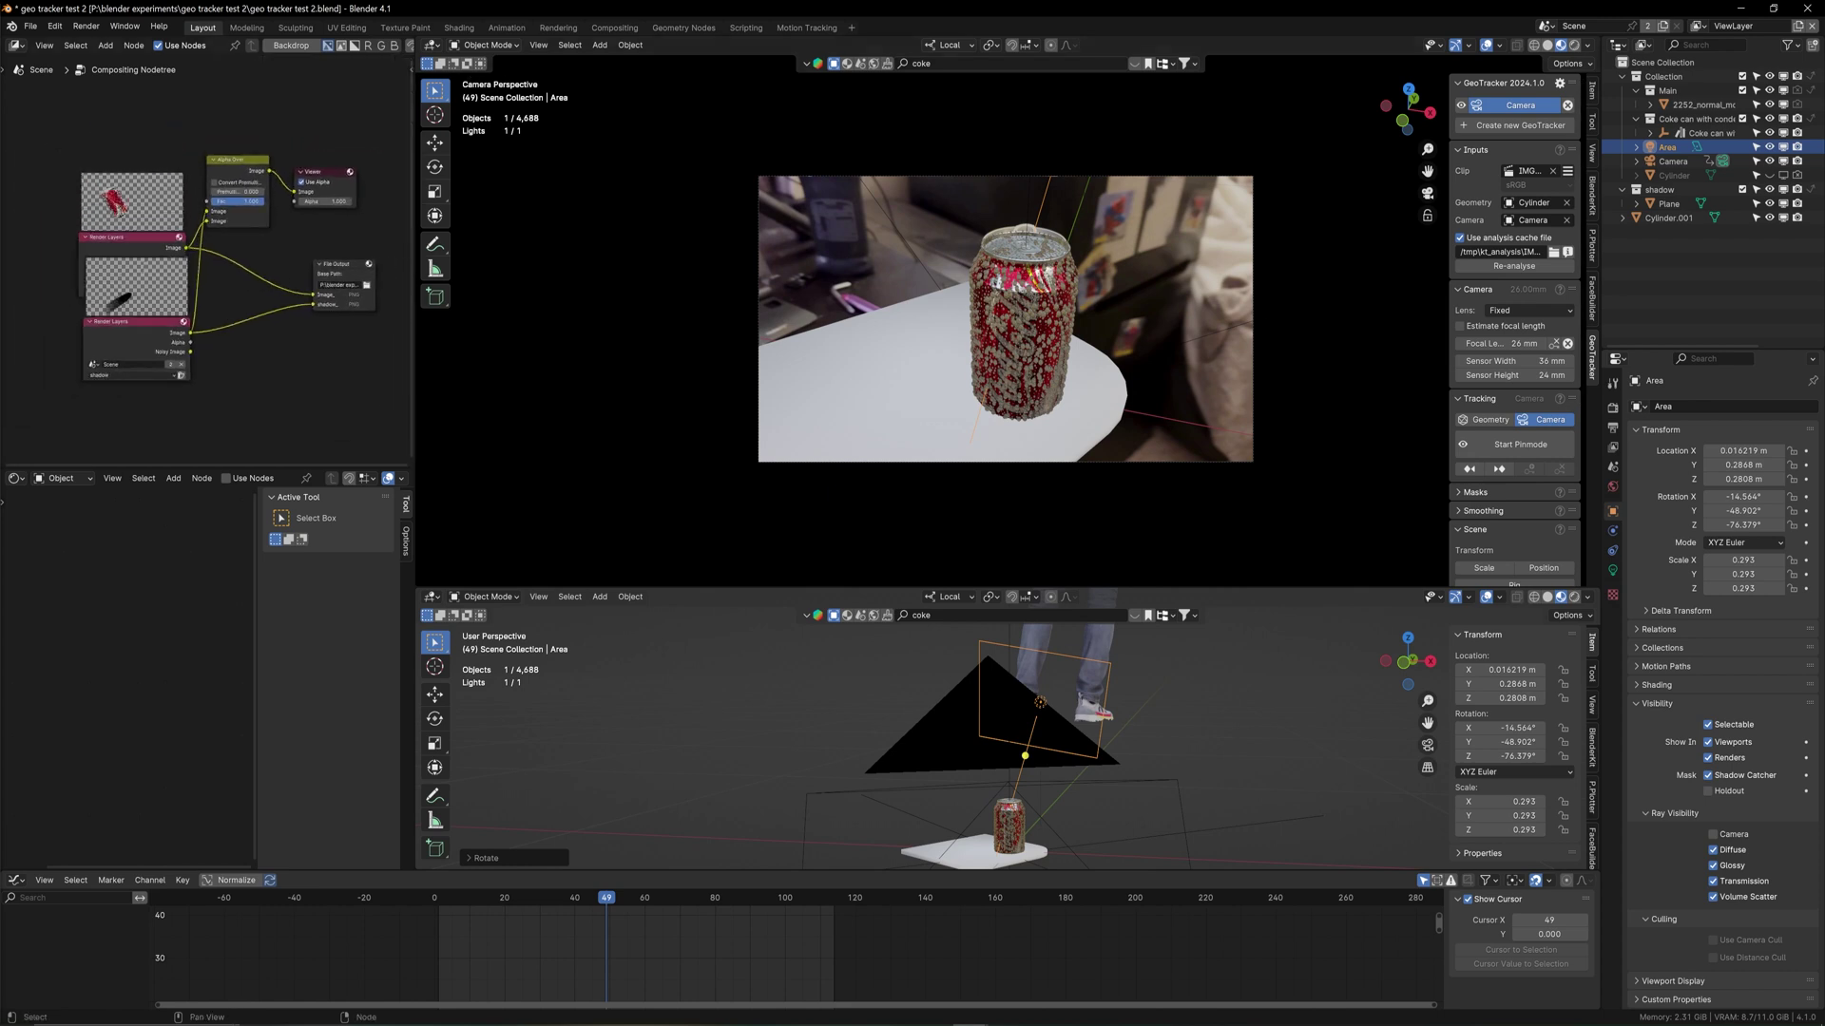
{"action": "left_click_drag", "start_coordinate": [146, 360], "coordinate": [133, 420]}
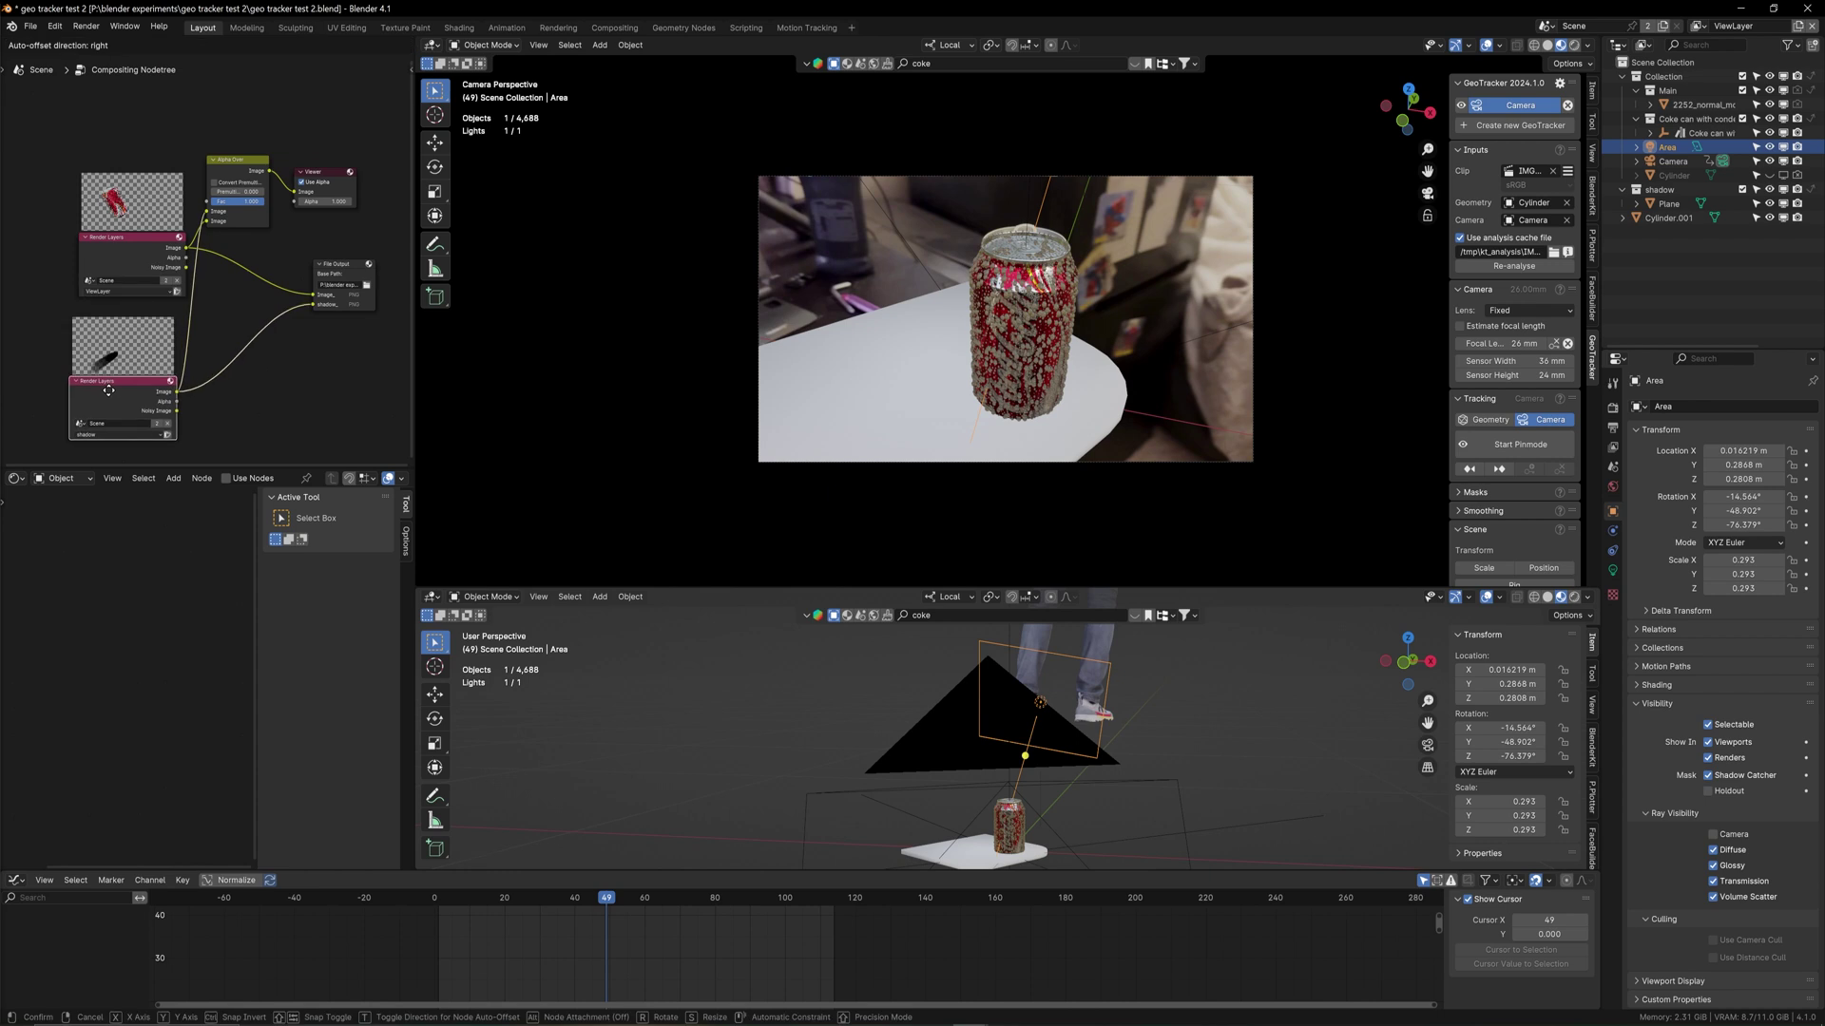
Step: Select the upper Render Layers node, dismiss the rendered-frames browser, and open the Render menu
{"action": "left_click", "coordinate": [126, 248]}
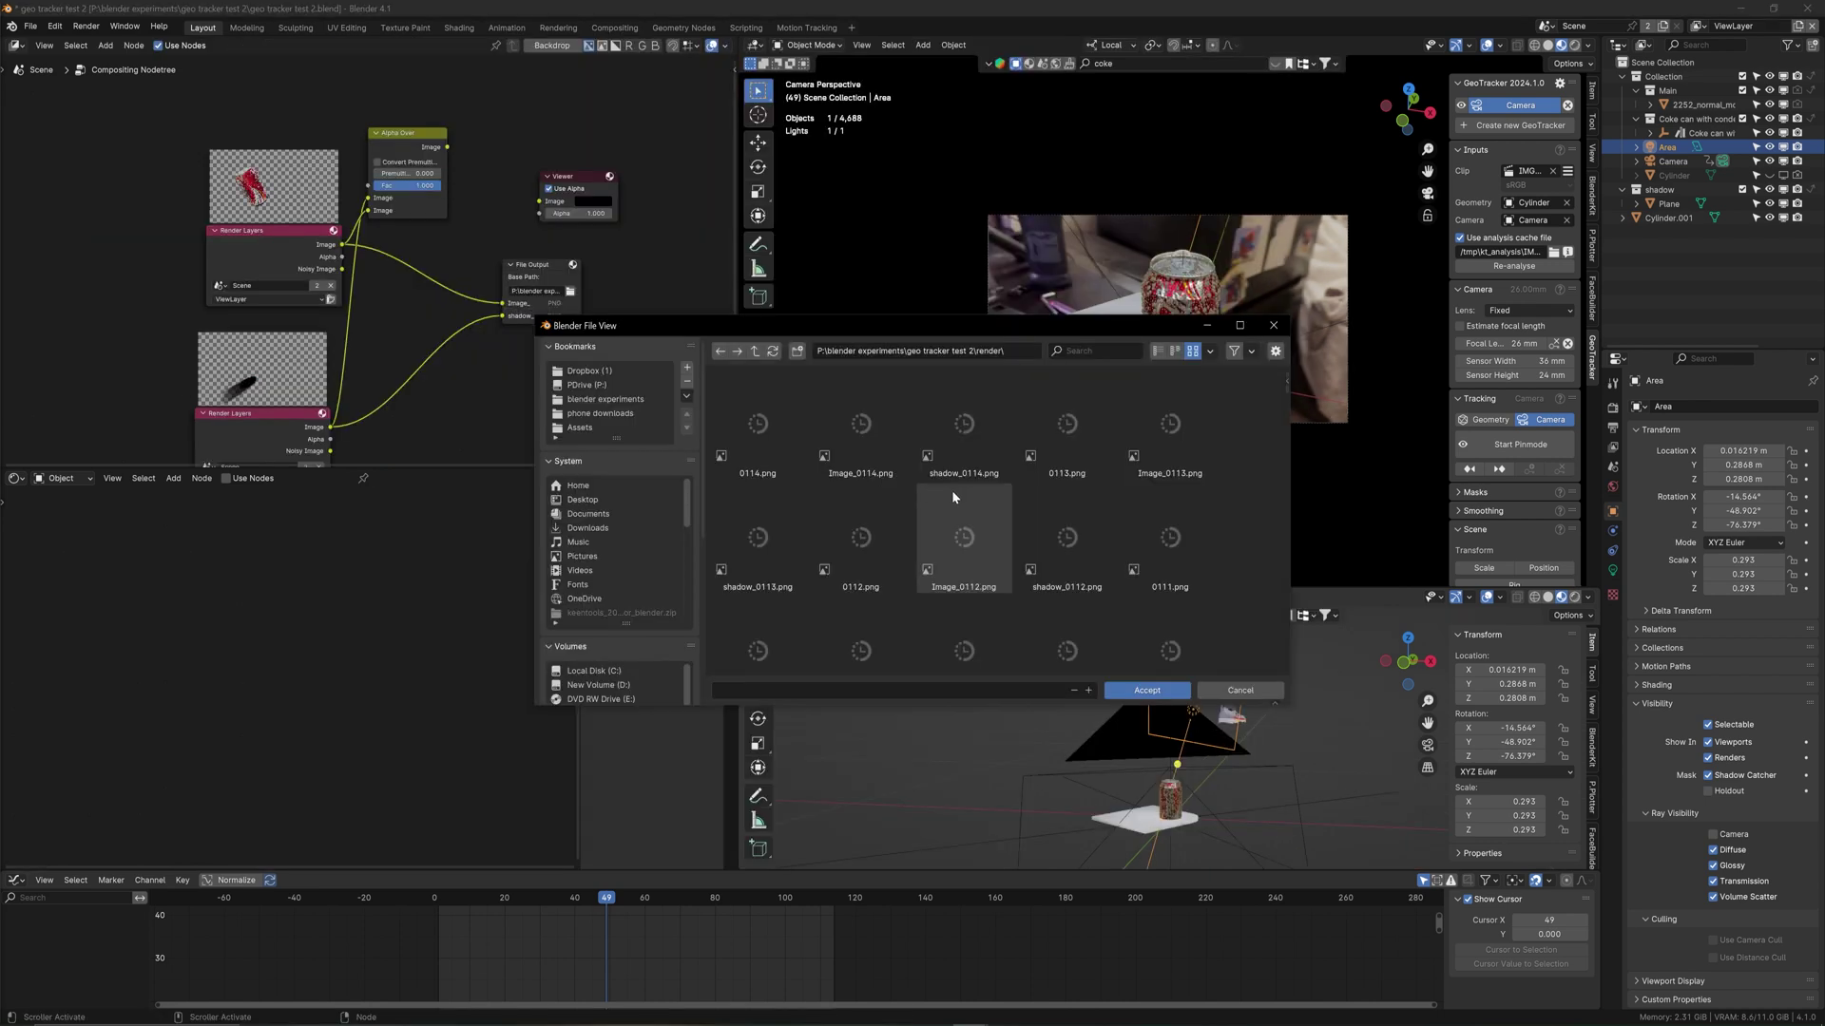
{"action": "left_click", "coordinate": [1239, 690]}
{"action": "left_click", "coordinate": [85, 28]}
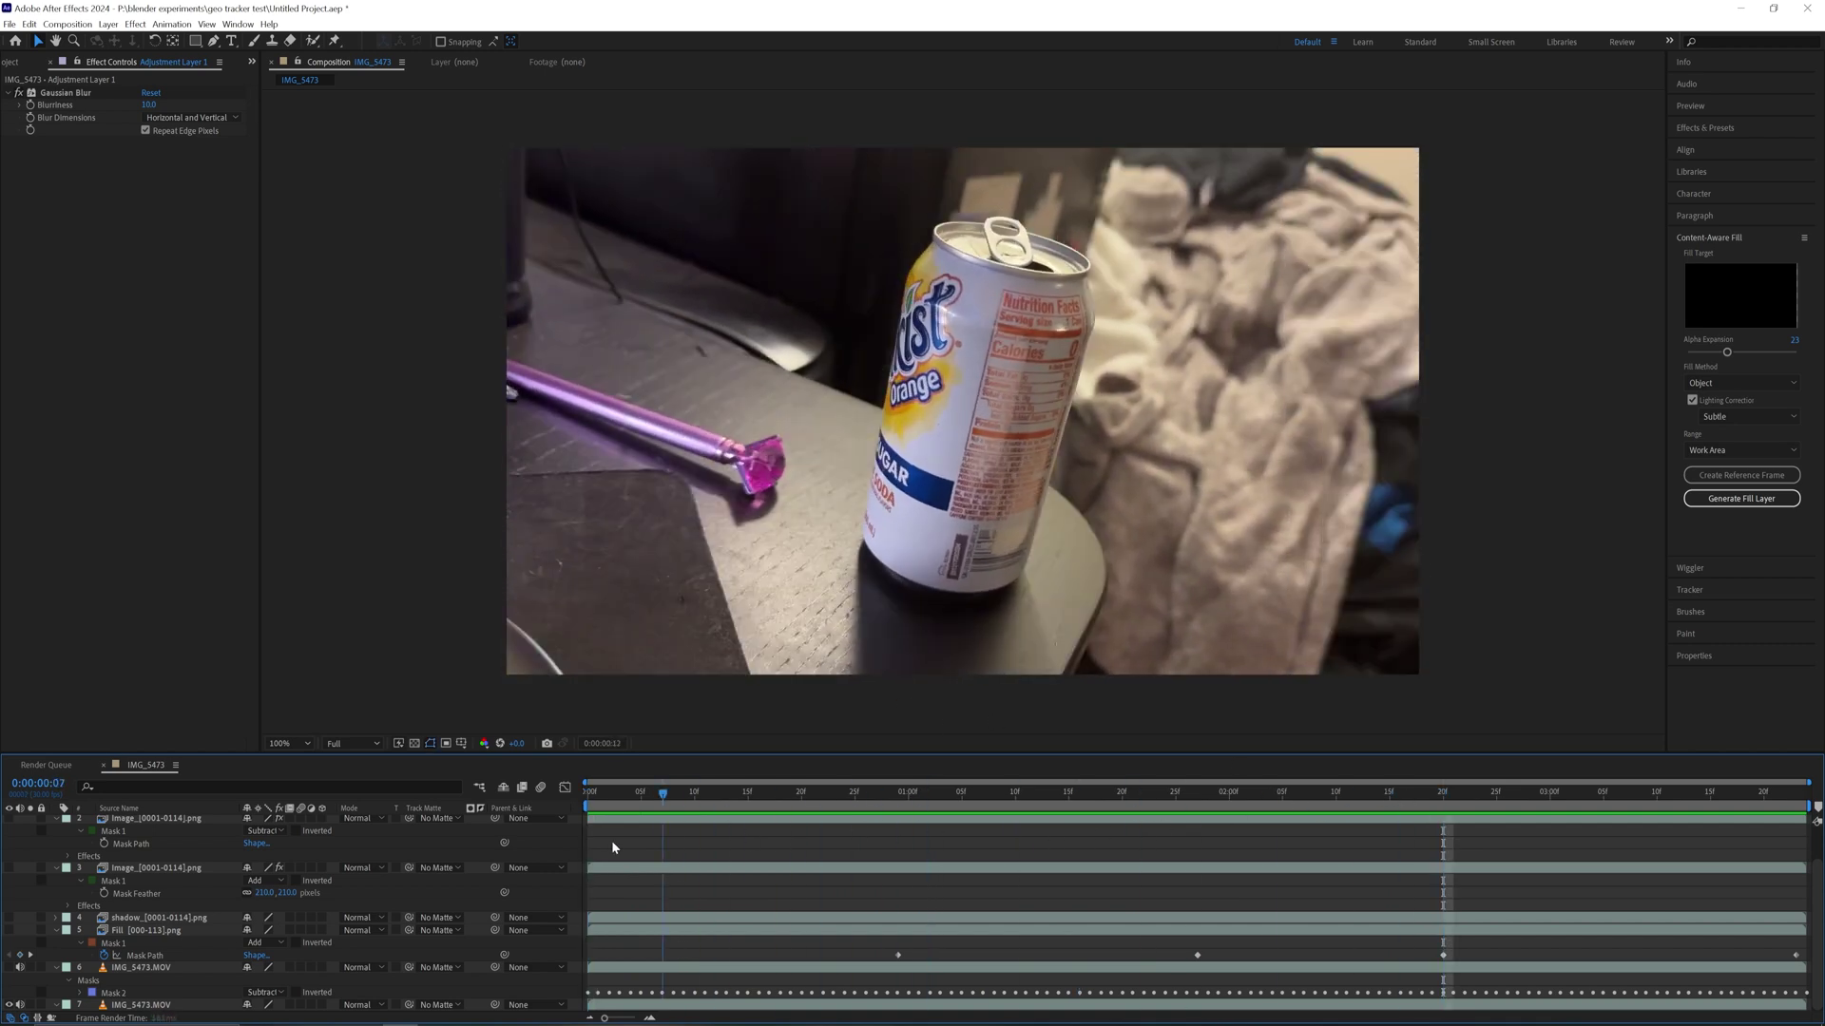
Step: Stop the preview at frame 0 and select IMG_5473.MOV to reveal its can mask
{"action": "key", "text": "space"}
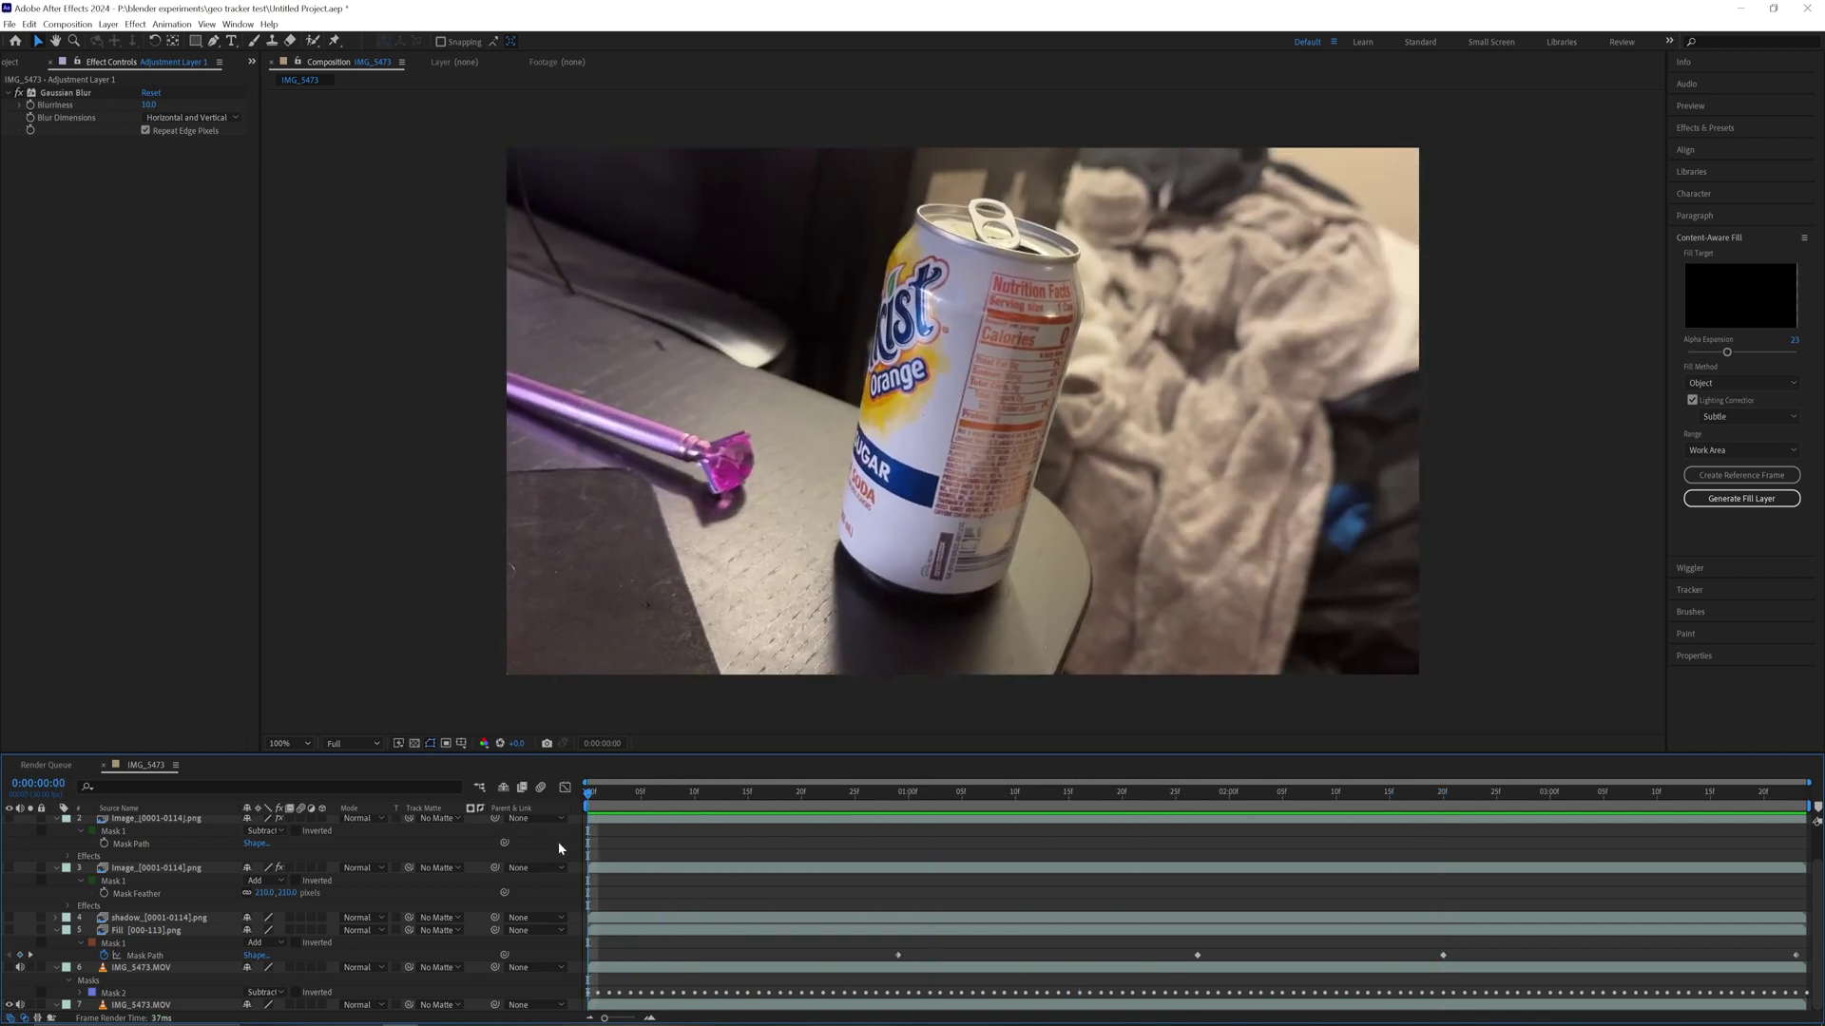
{"action": "left_click", "coordinate": [116, 968]}
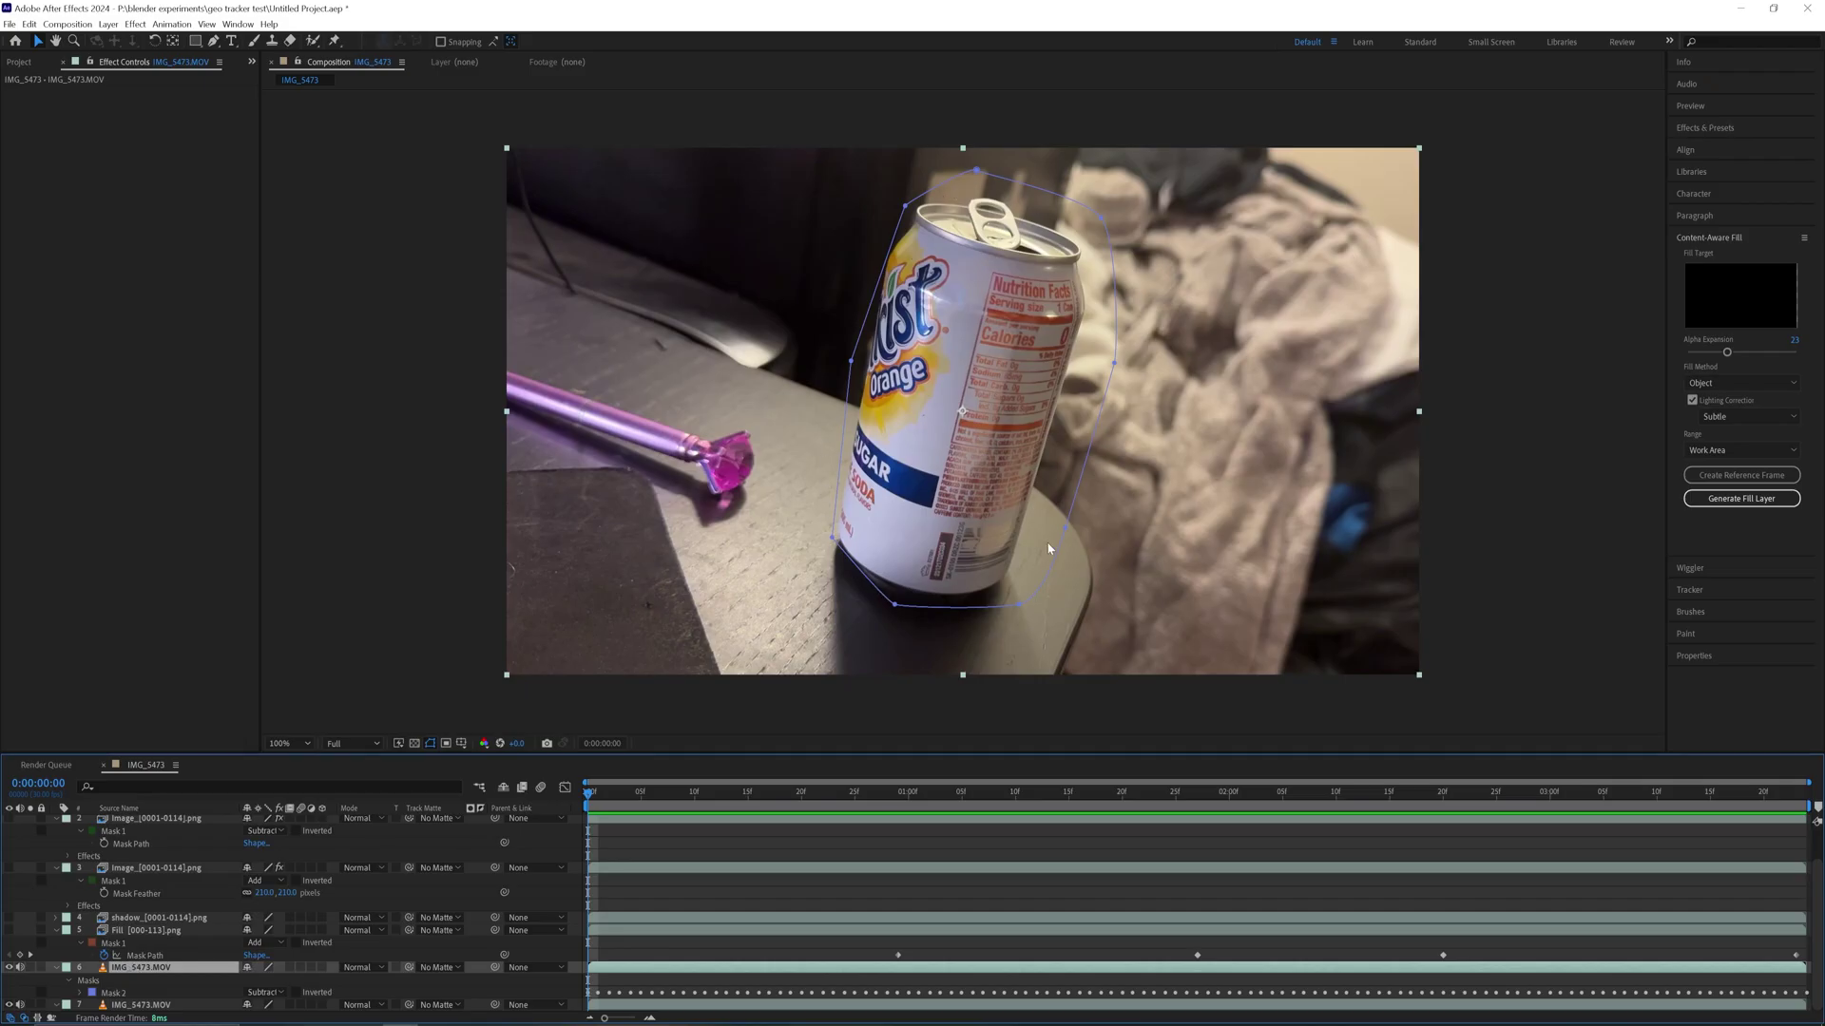
Step: Play the shot to watch the can mask track, then scroll up the layer list
{"action": "key", "text": "space"}
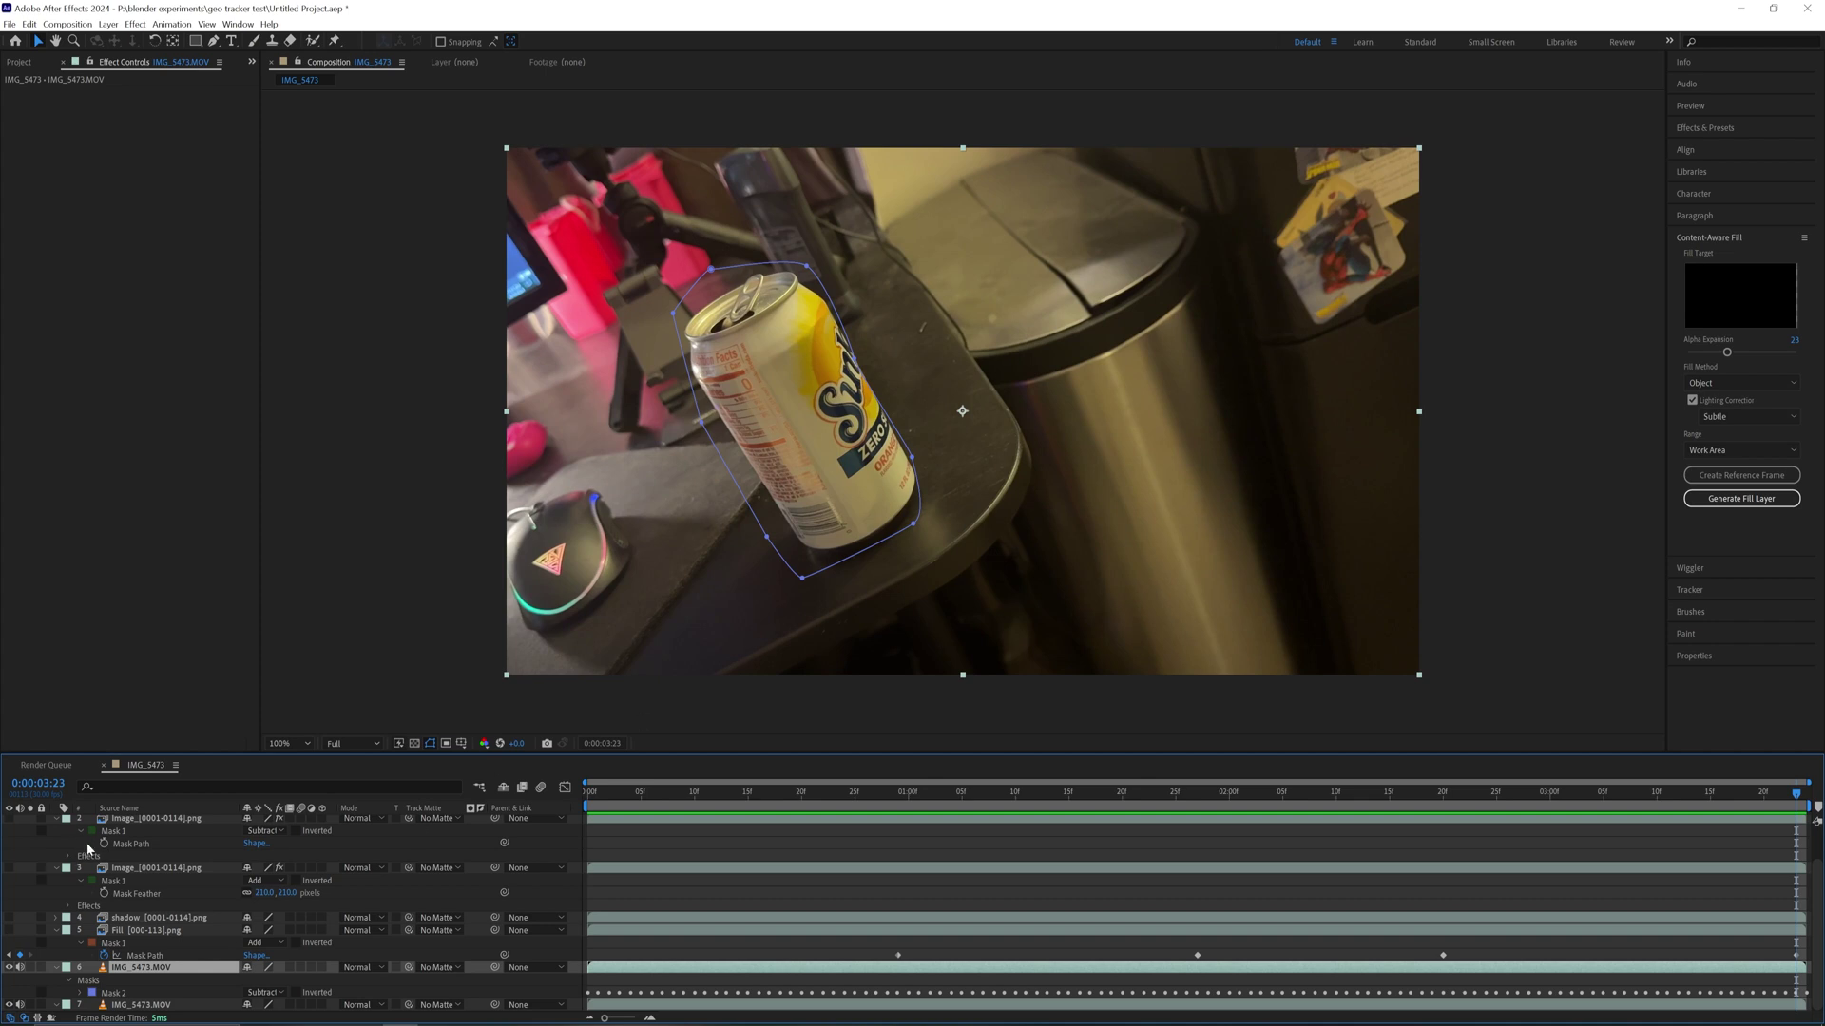
{"action": "scroll", "coordinate": [95, 855], "scroll_direction": "up", "scroll_amount": 2}
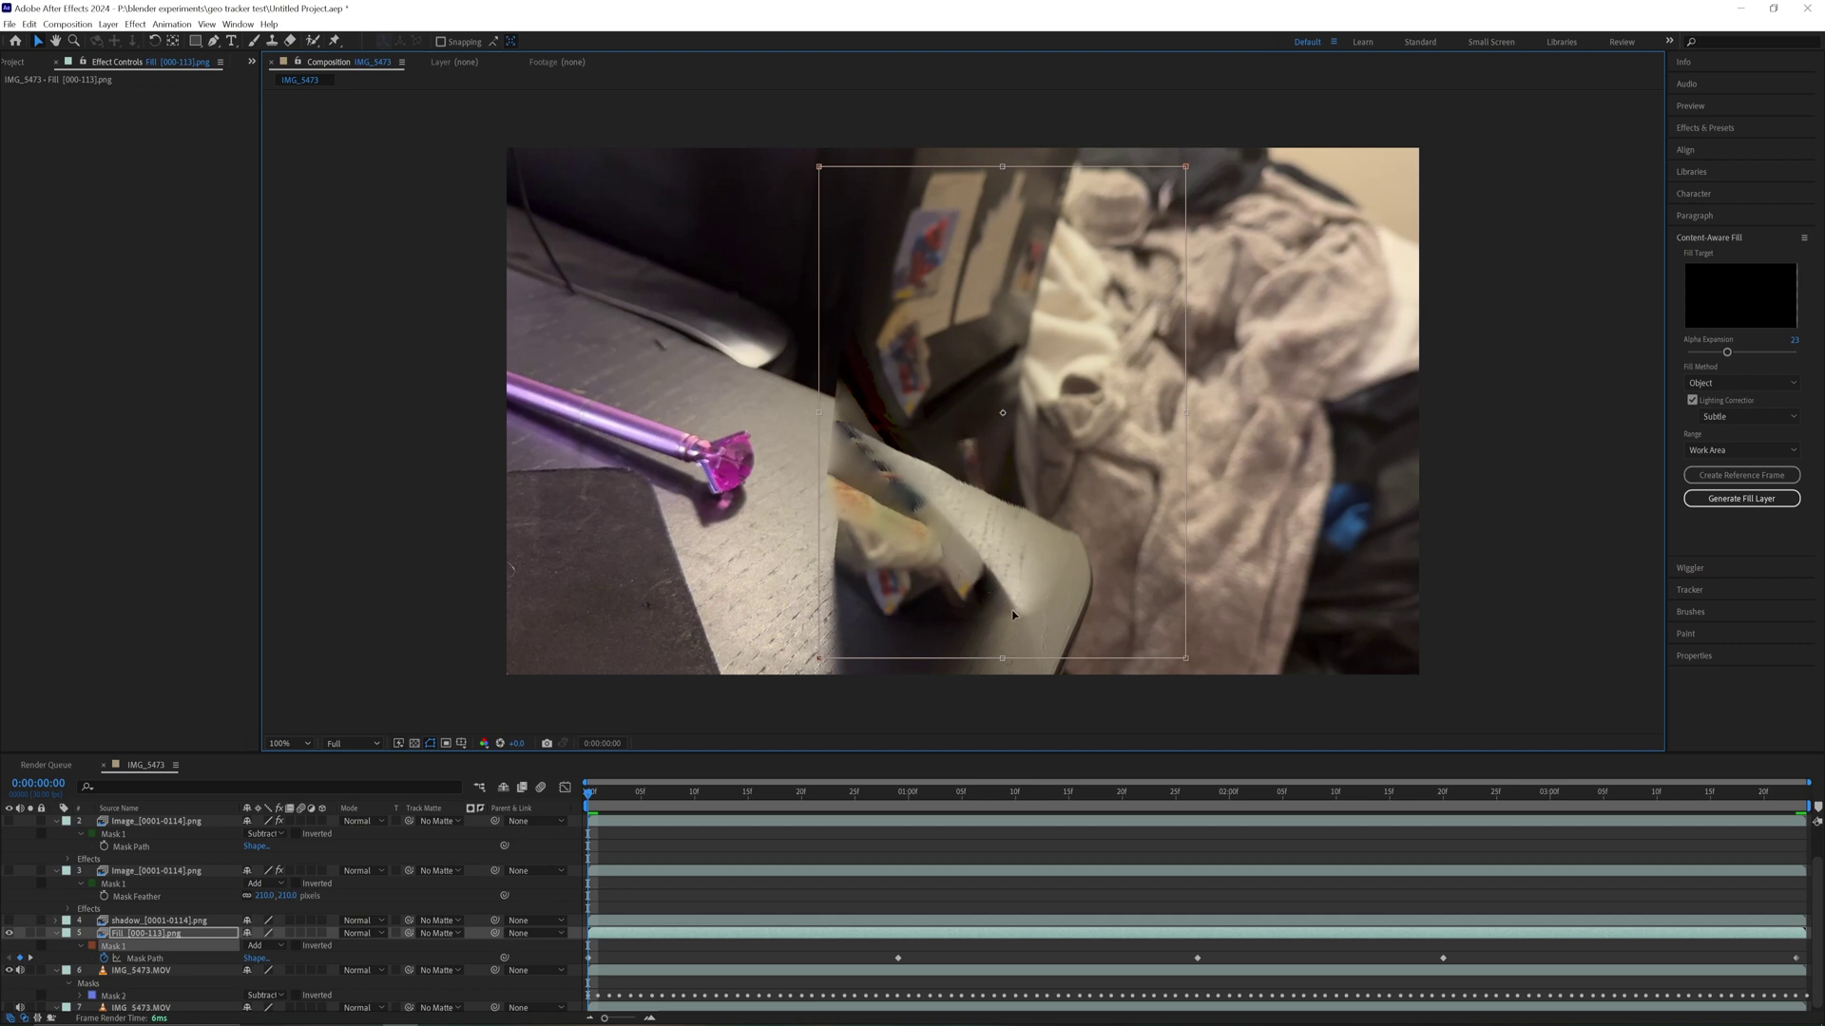
Step: Preview the fill target matte over the can, revert to the masked orange-can footage, and show the Coke can layer
{"action": "key", "text": "ctrl+z"}
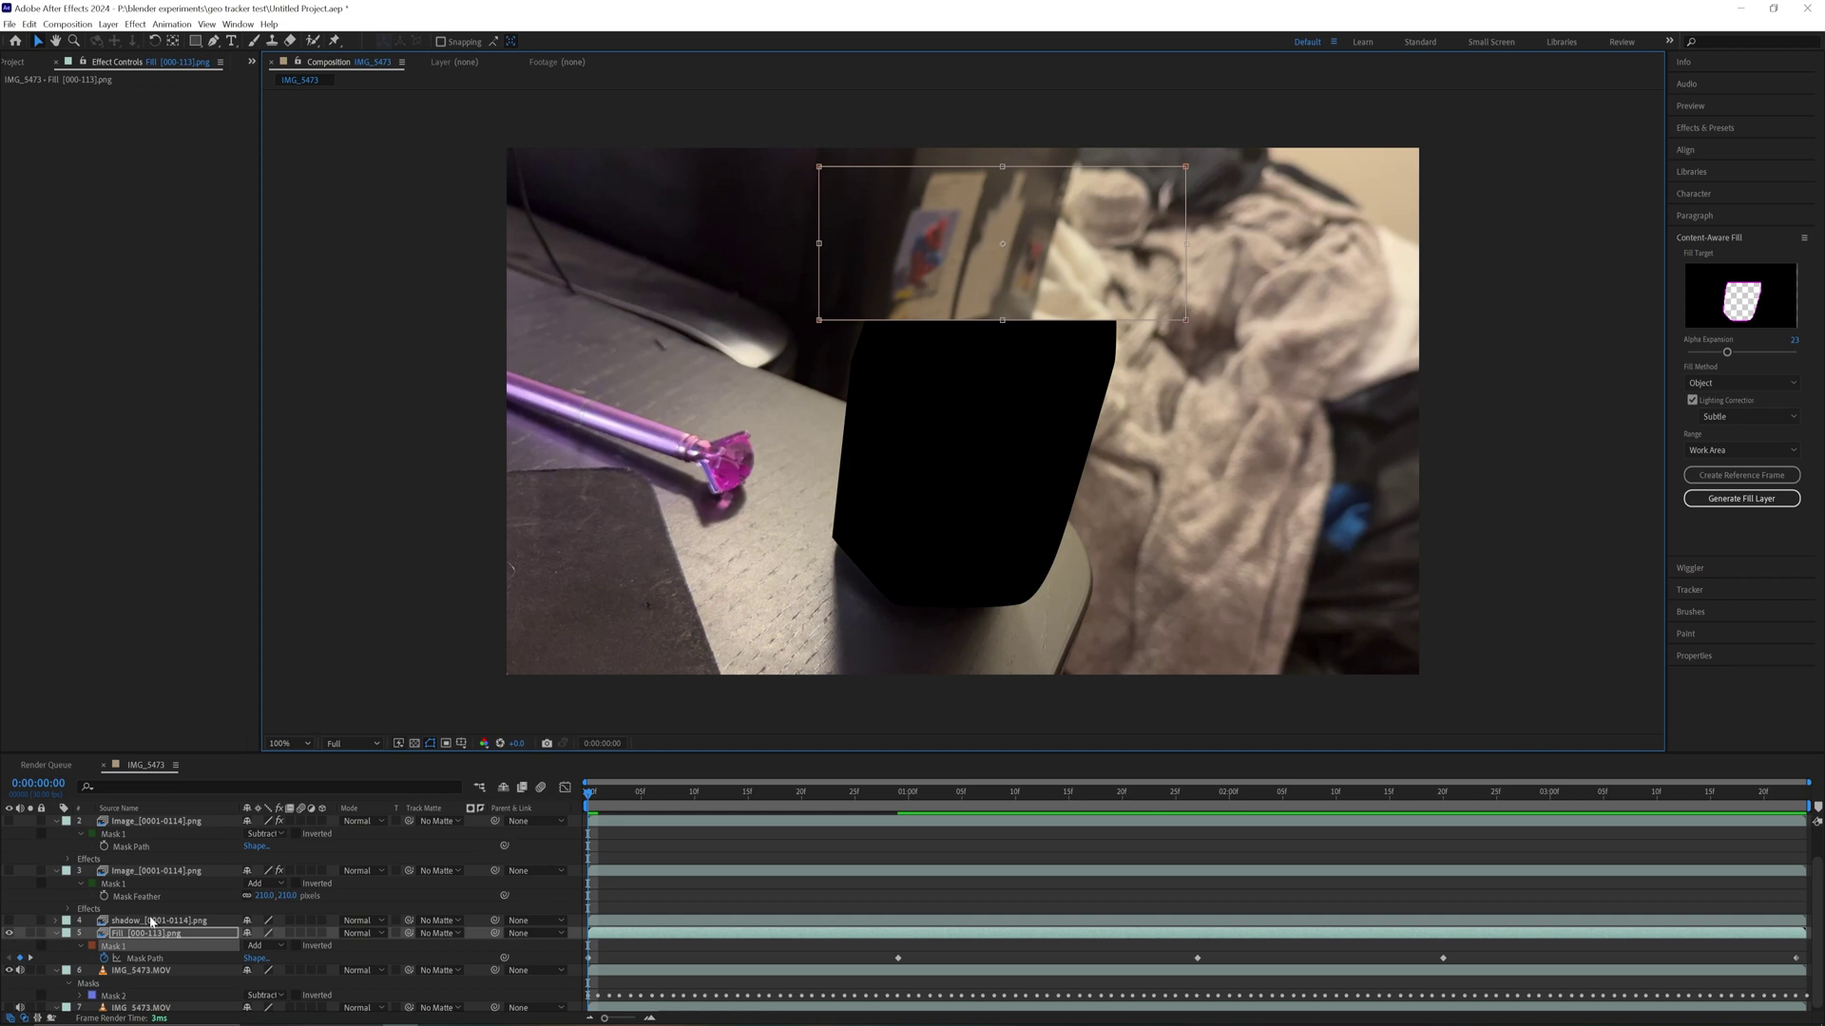
{"action": "key", "text": "ctrl+z"}
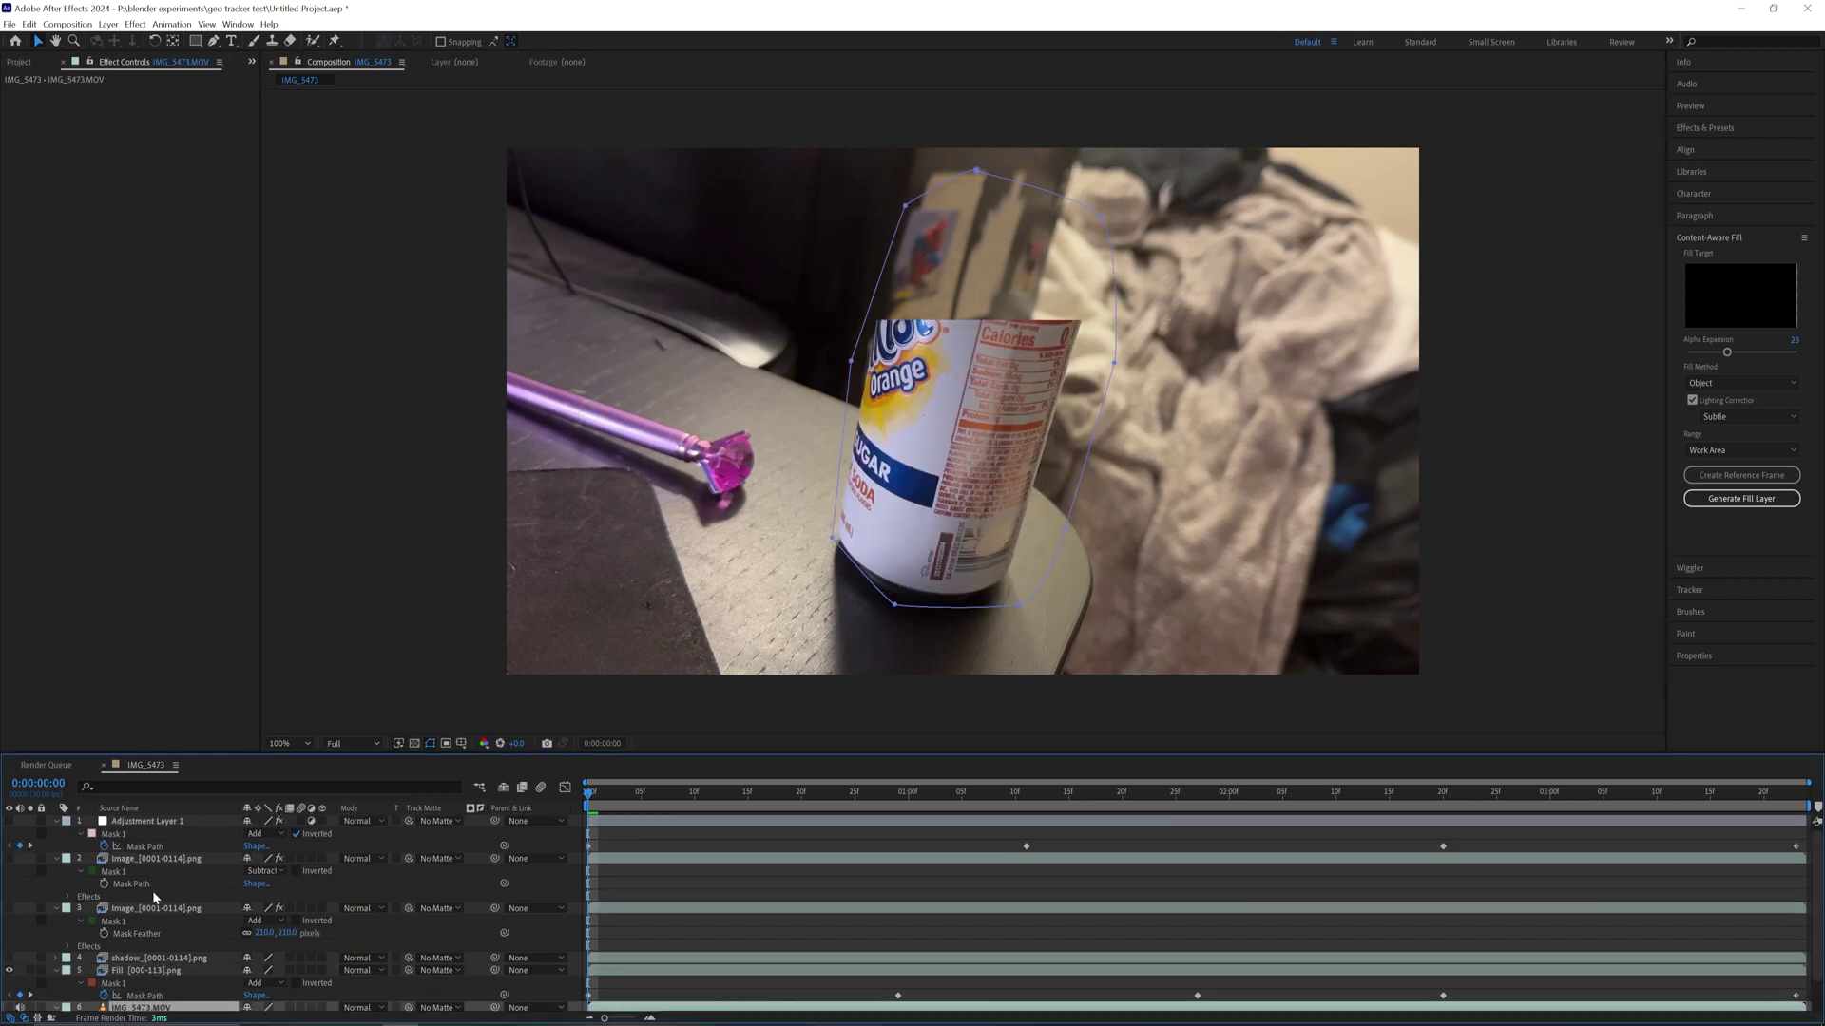
{"action": "left_click", "coordinate": [9, 858]}
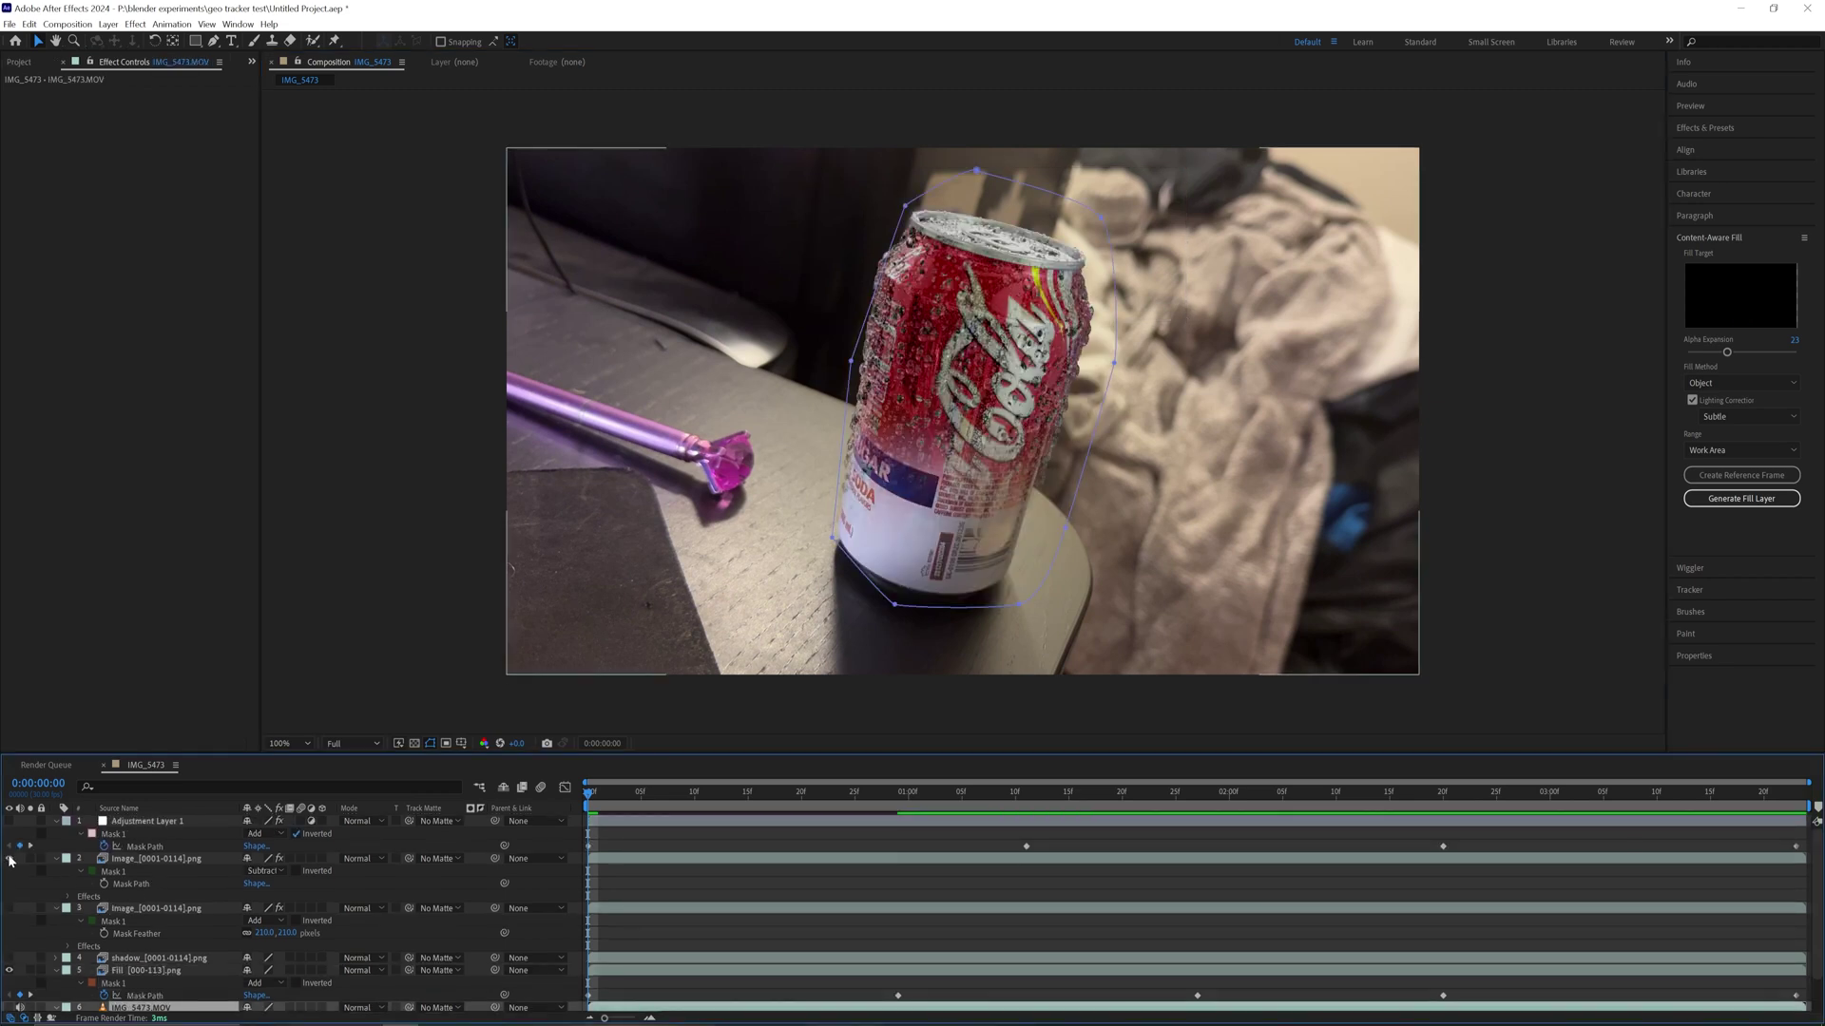
Step: Select the Coke can layer, then hide it and zoom to 200% on the original orange can
{"action": "left_click", "coordinate": [150, 860]}
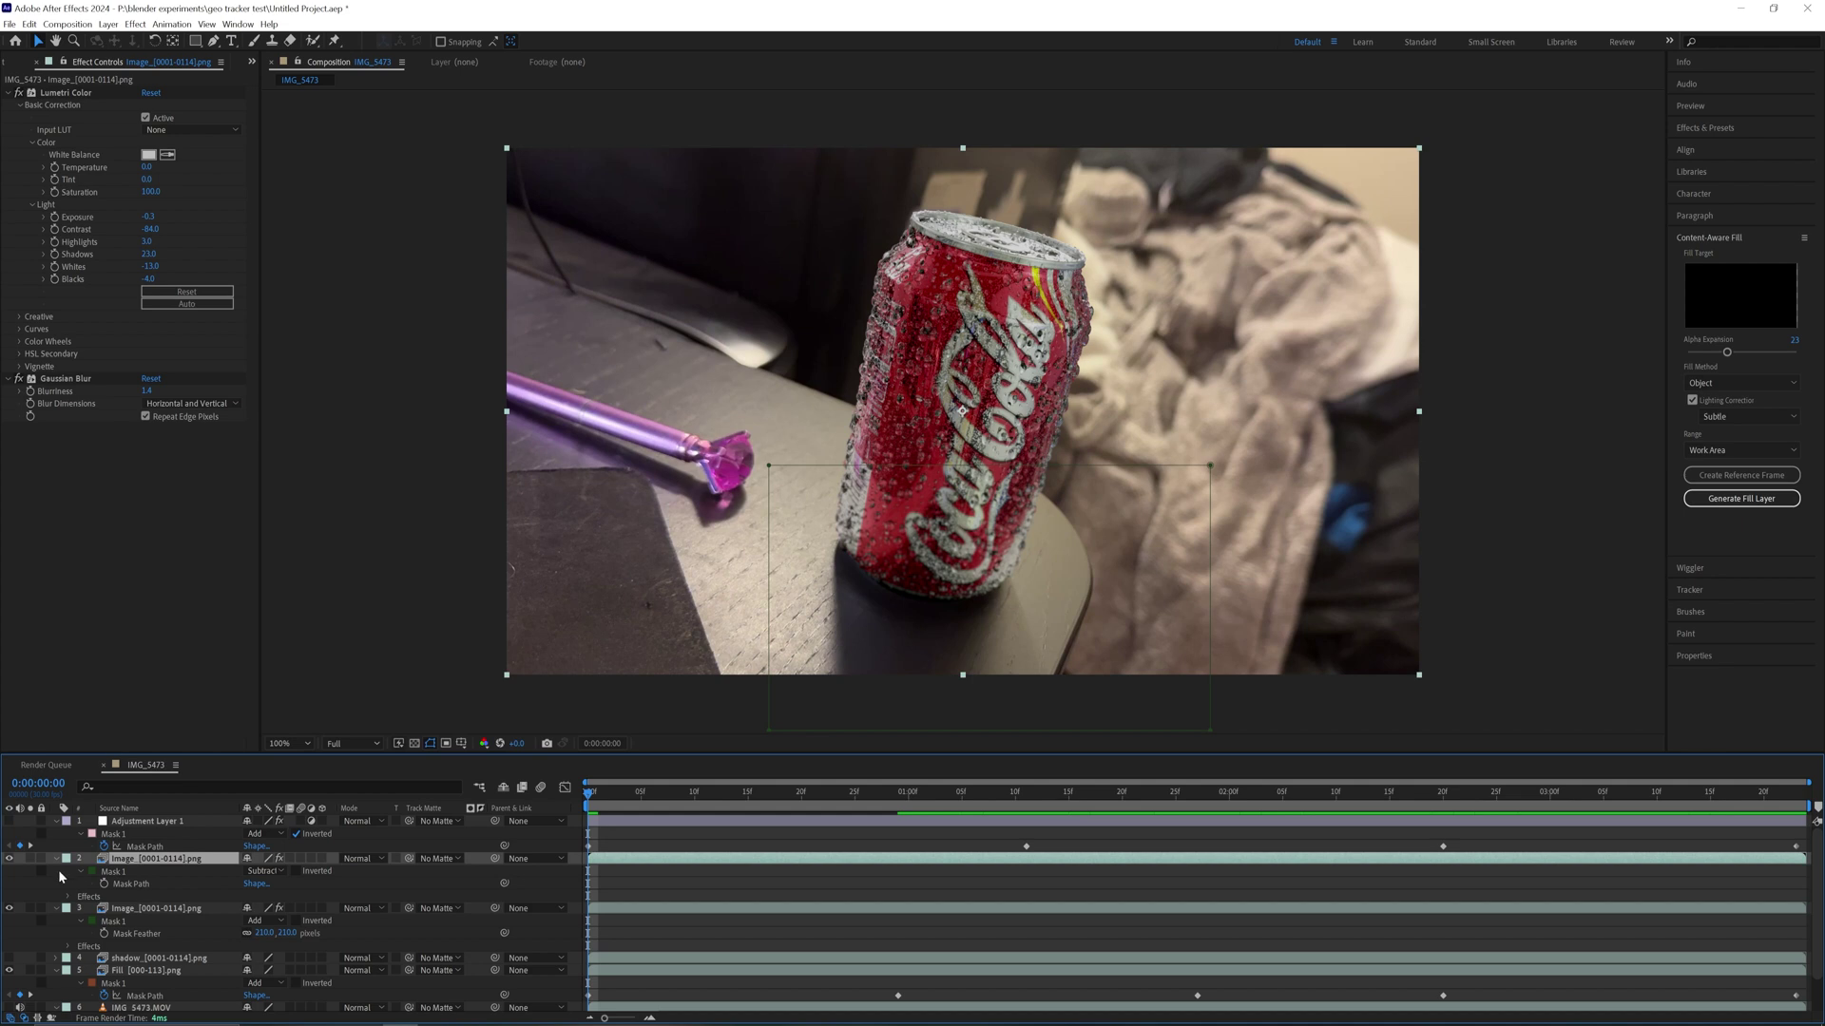
{"action": "left_click", "coordinate": [10, 859]}
{"action": "key", "text": "period"}
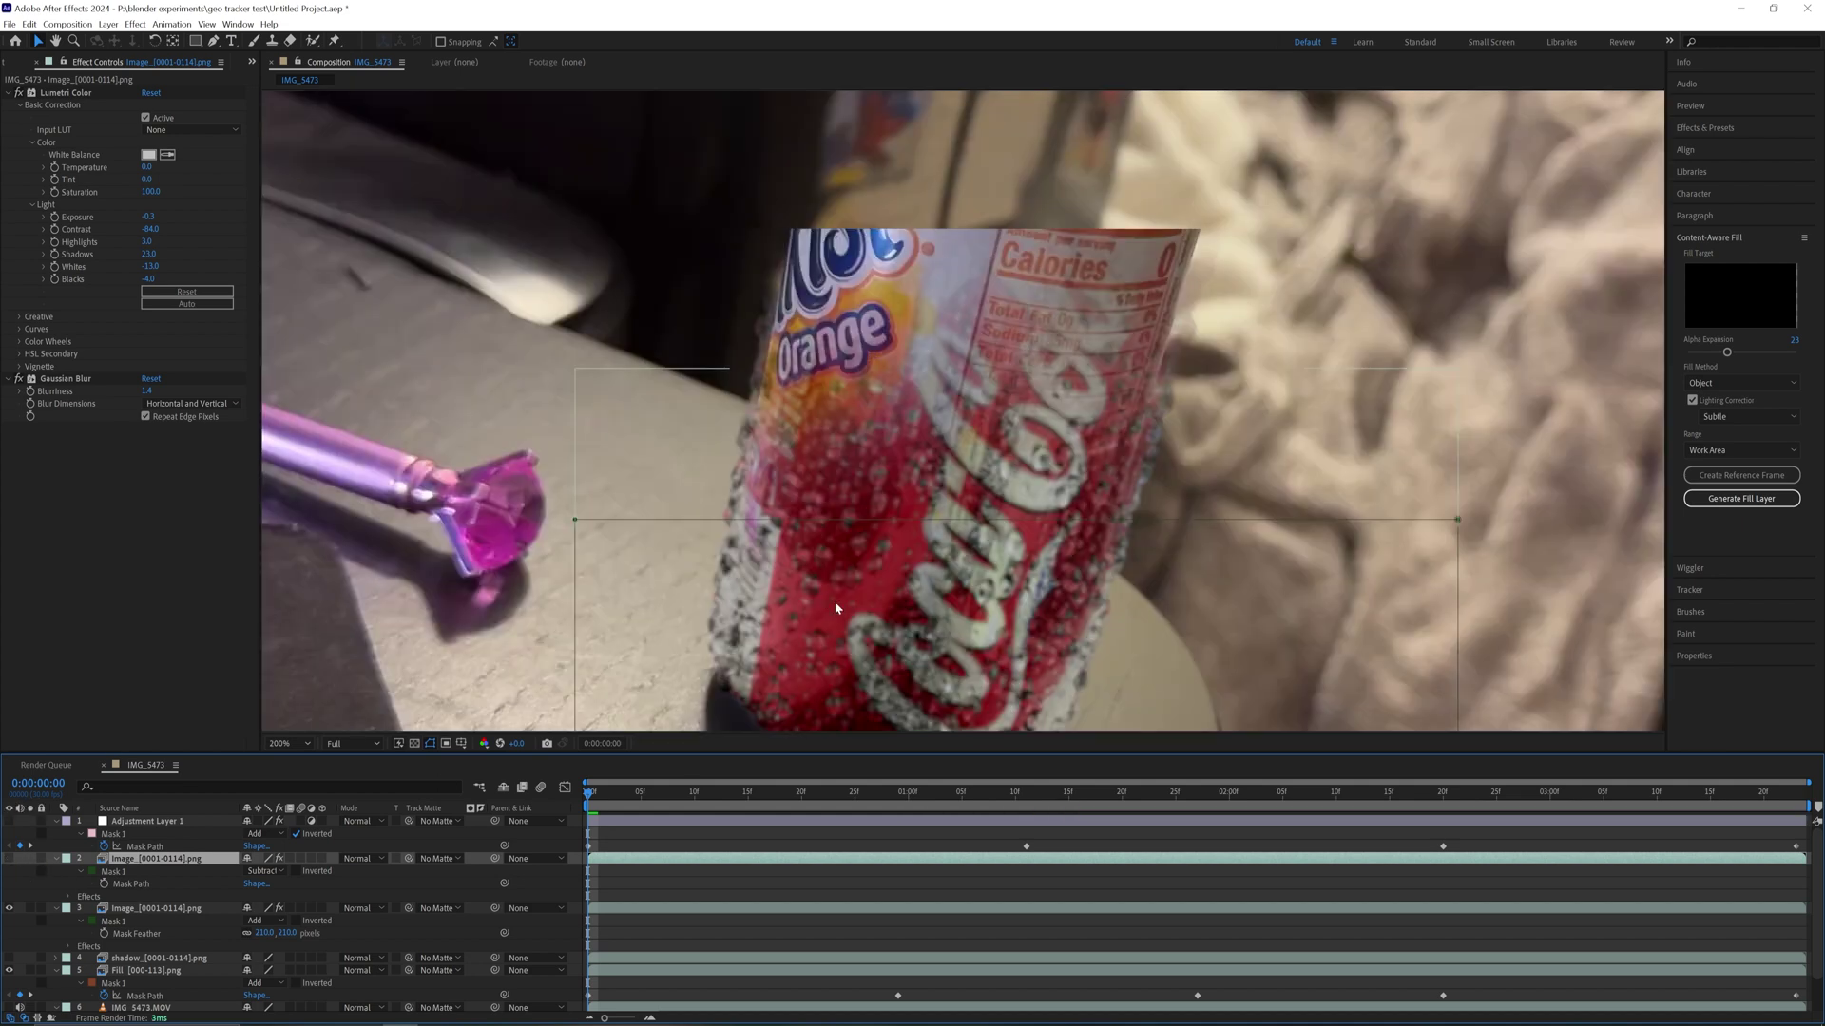
{"action": "scroll", "coordinate": [836, 609], "scroll_direction": "down", "scroll_amount": 5}
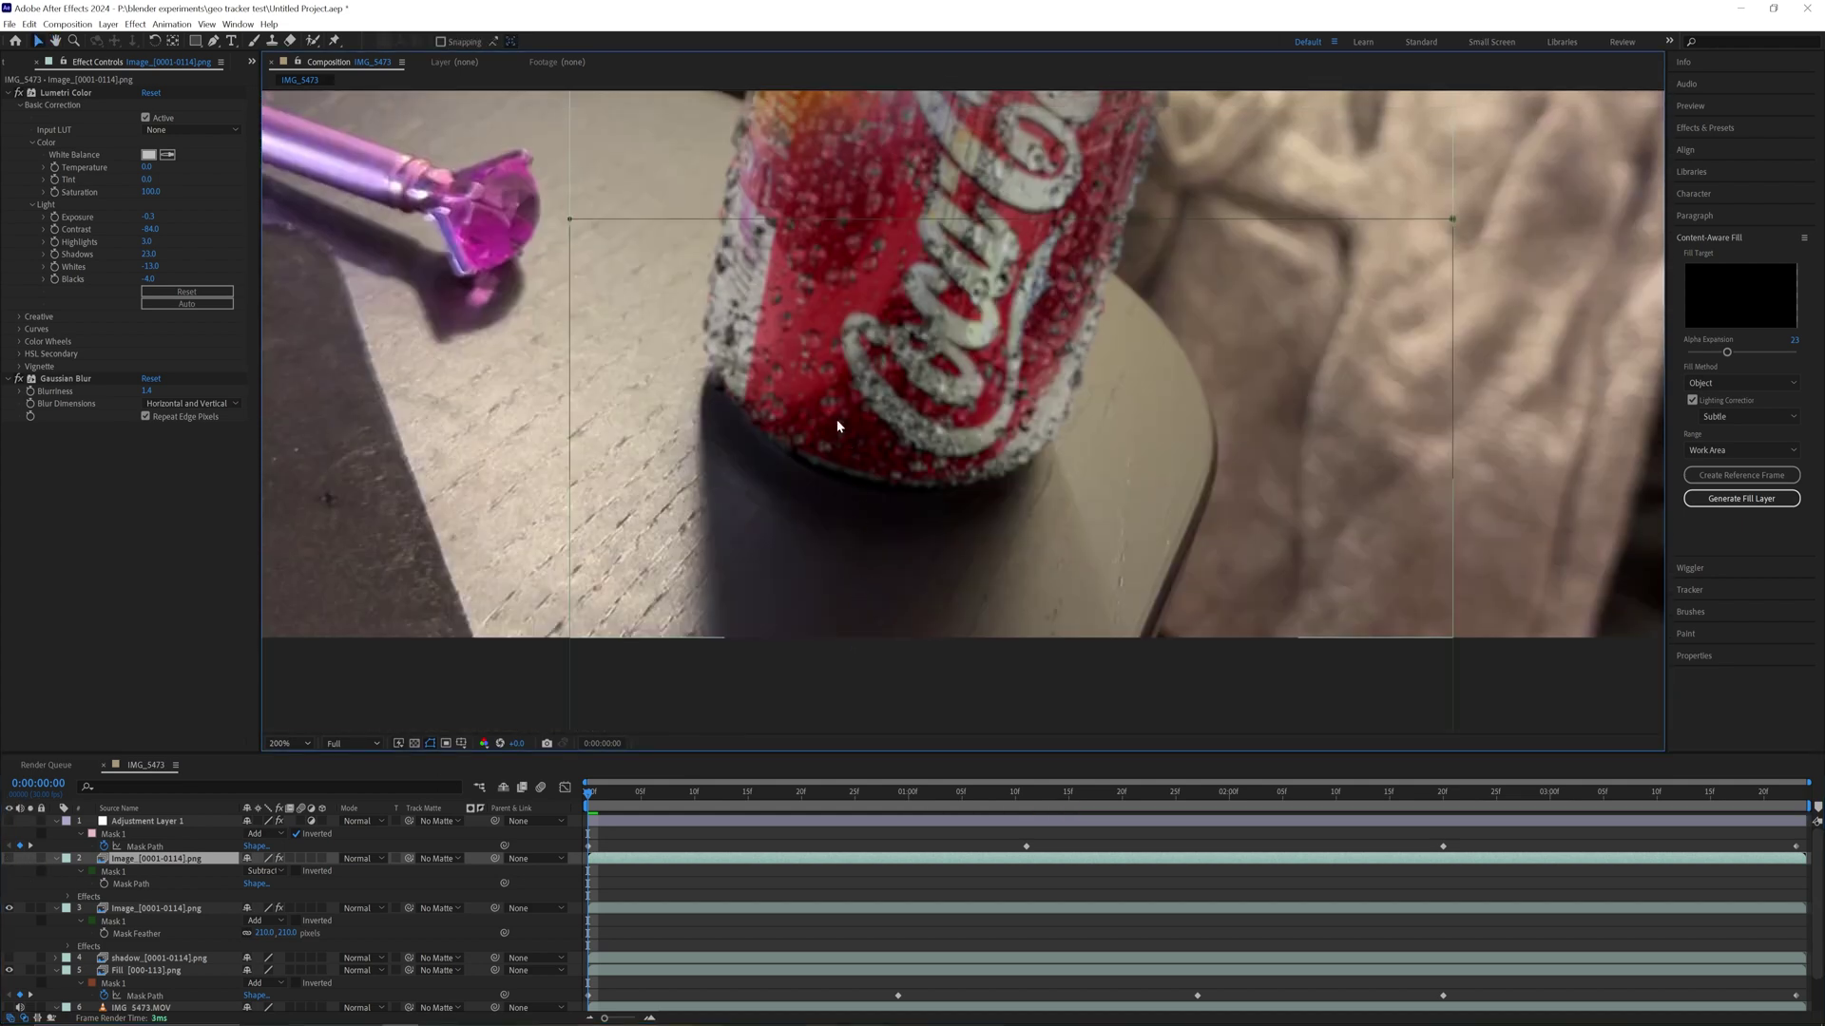
Step: Show the Coke can again, inspect its top at 400%, check layers 3 and 2, and return to 100%
{"action": "left_click", "coordinate": [11, 859]}
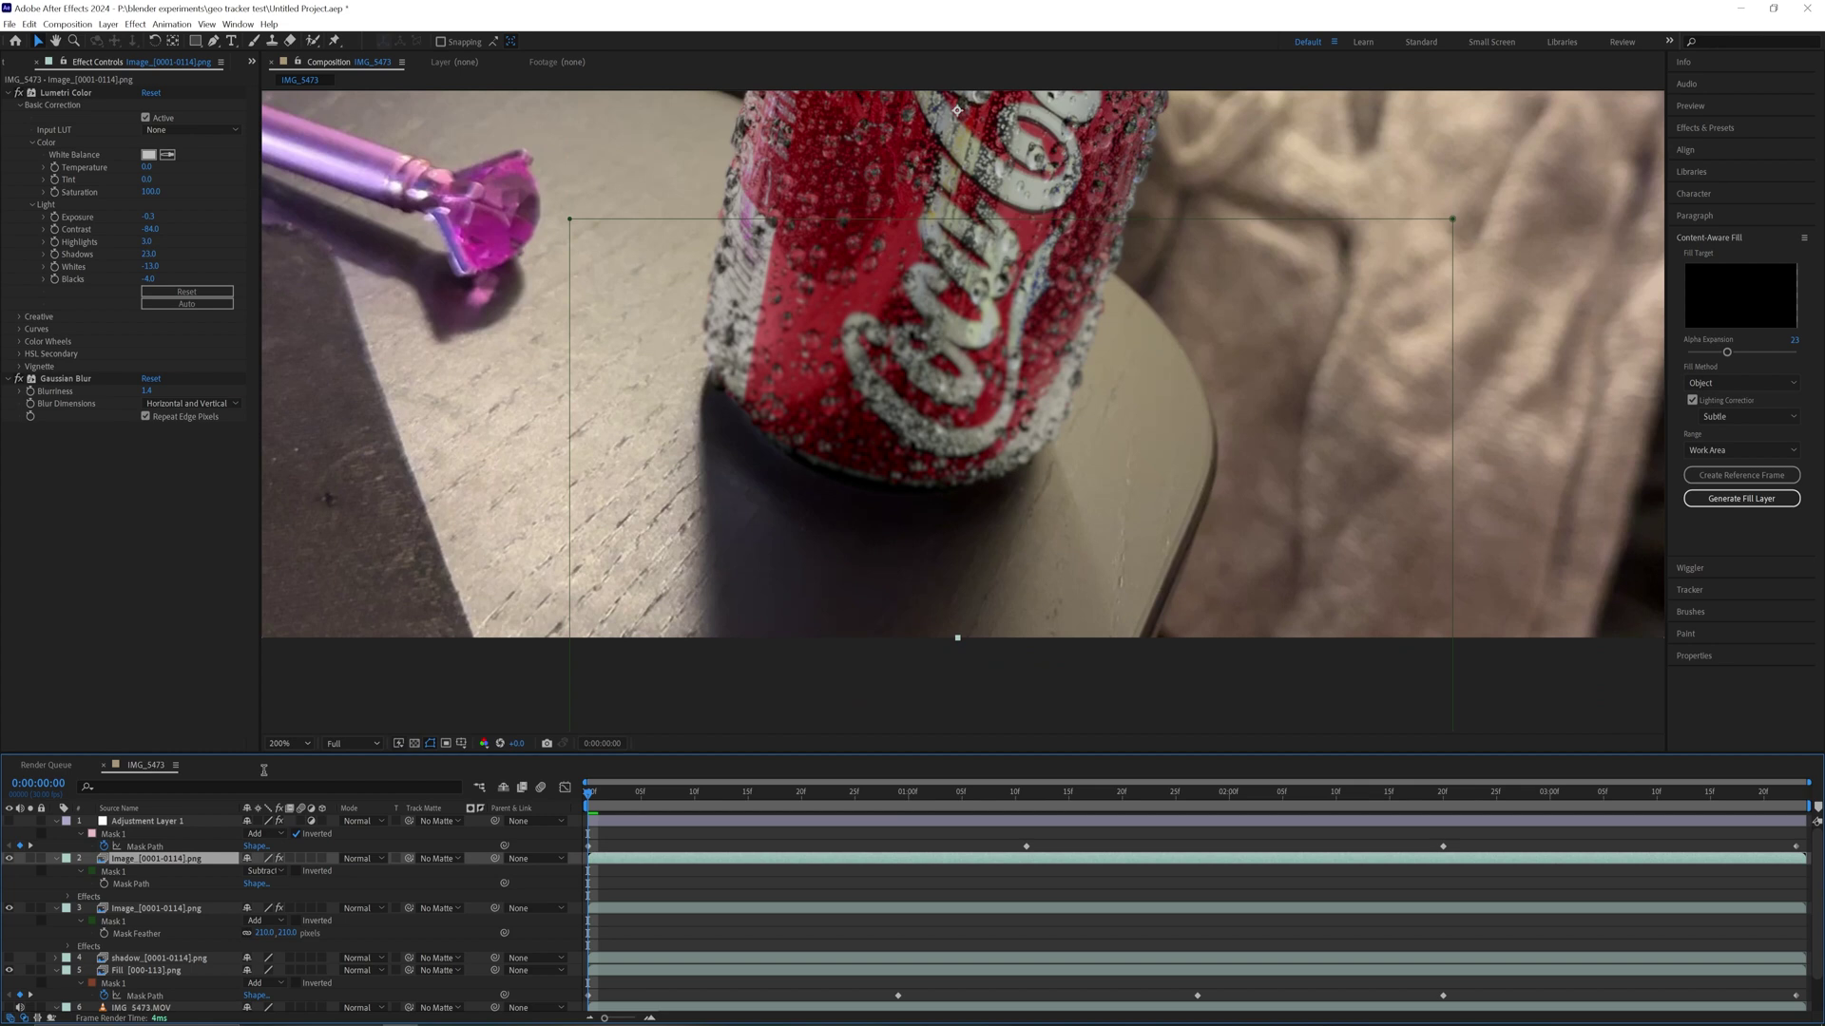
{"action": "scroll", "coordinate": [840, 285], "scroll_direction": "up", "scroll_amount": 6}
{"action": "key", "text": "period"}
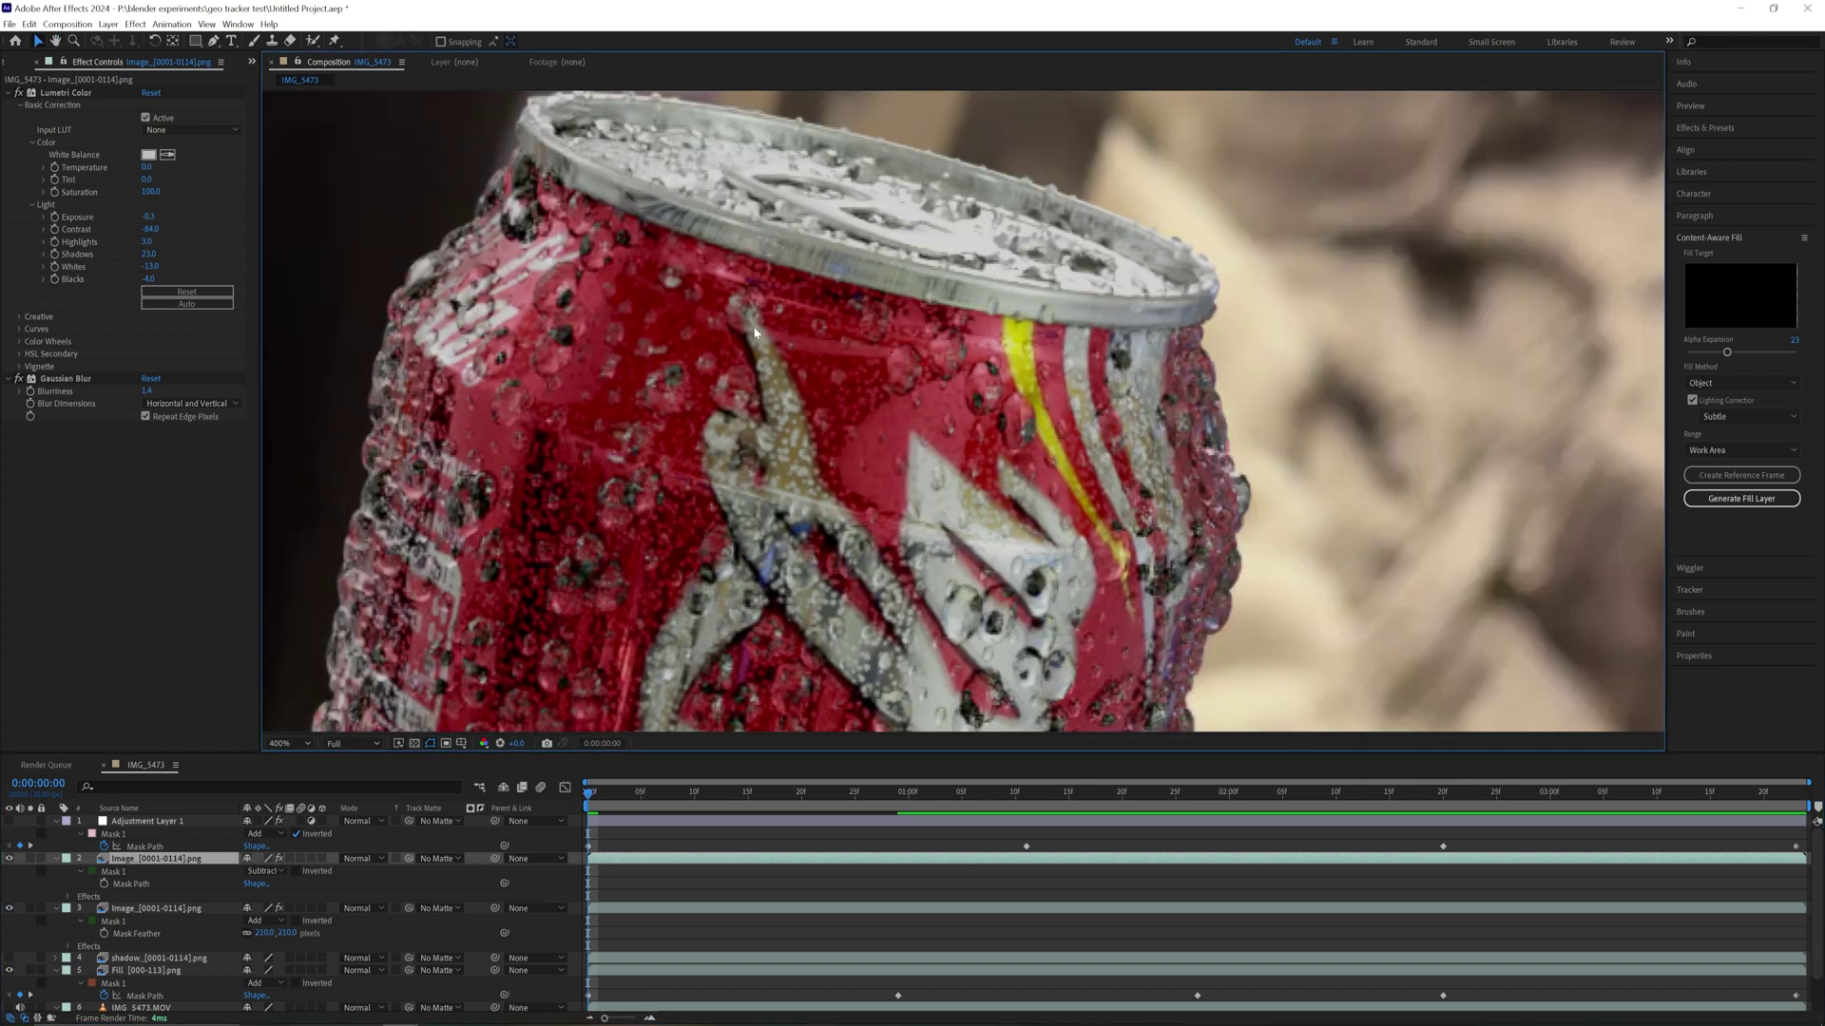
{"action": "left_click", "coordinate": [158, 909]}
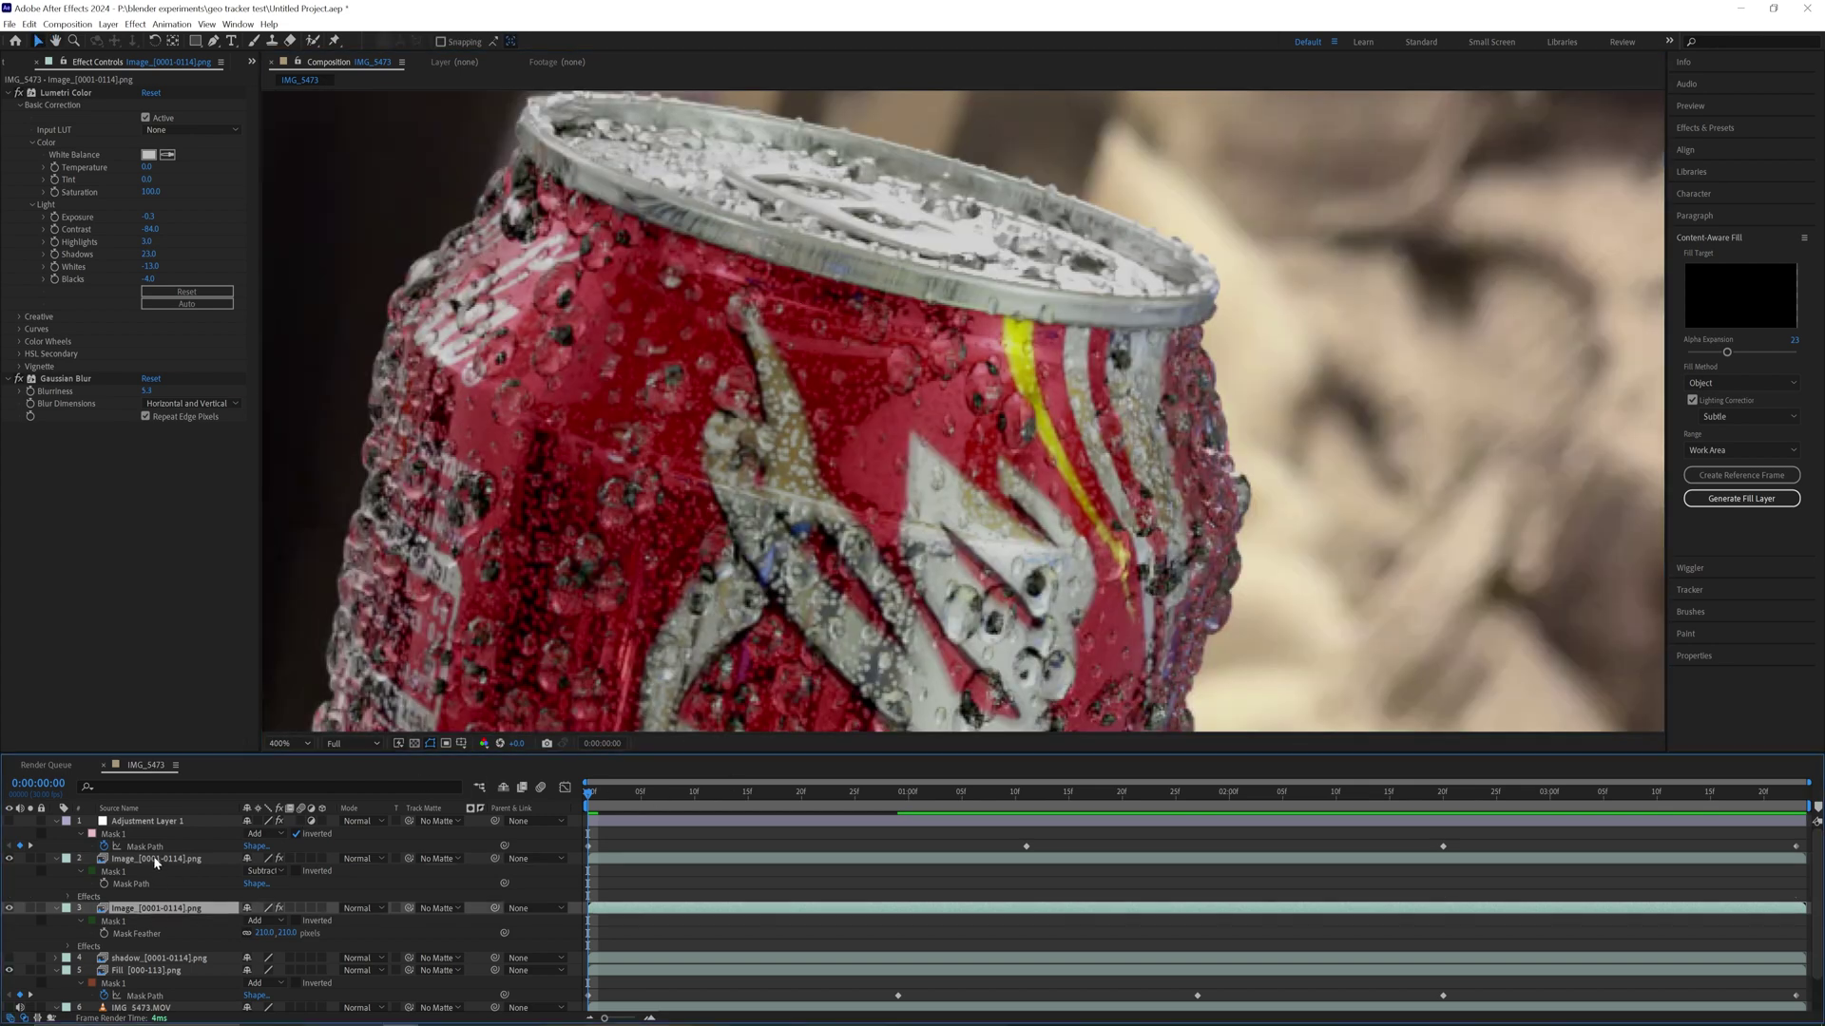
{"action": "left_click", "coordinate": [157, 859]}
{"action": "scroll", "coordinate": [1004, 538], "scroll_direction": "down", "scroll_amount": 2}
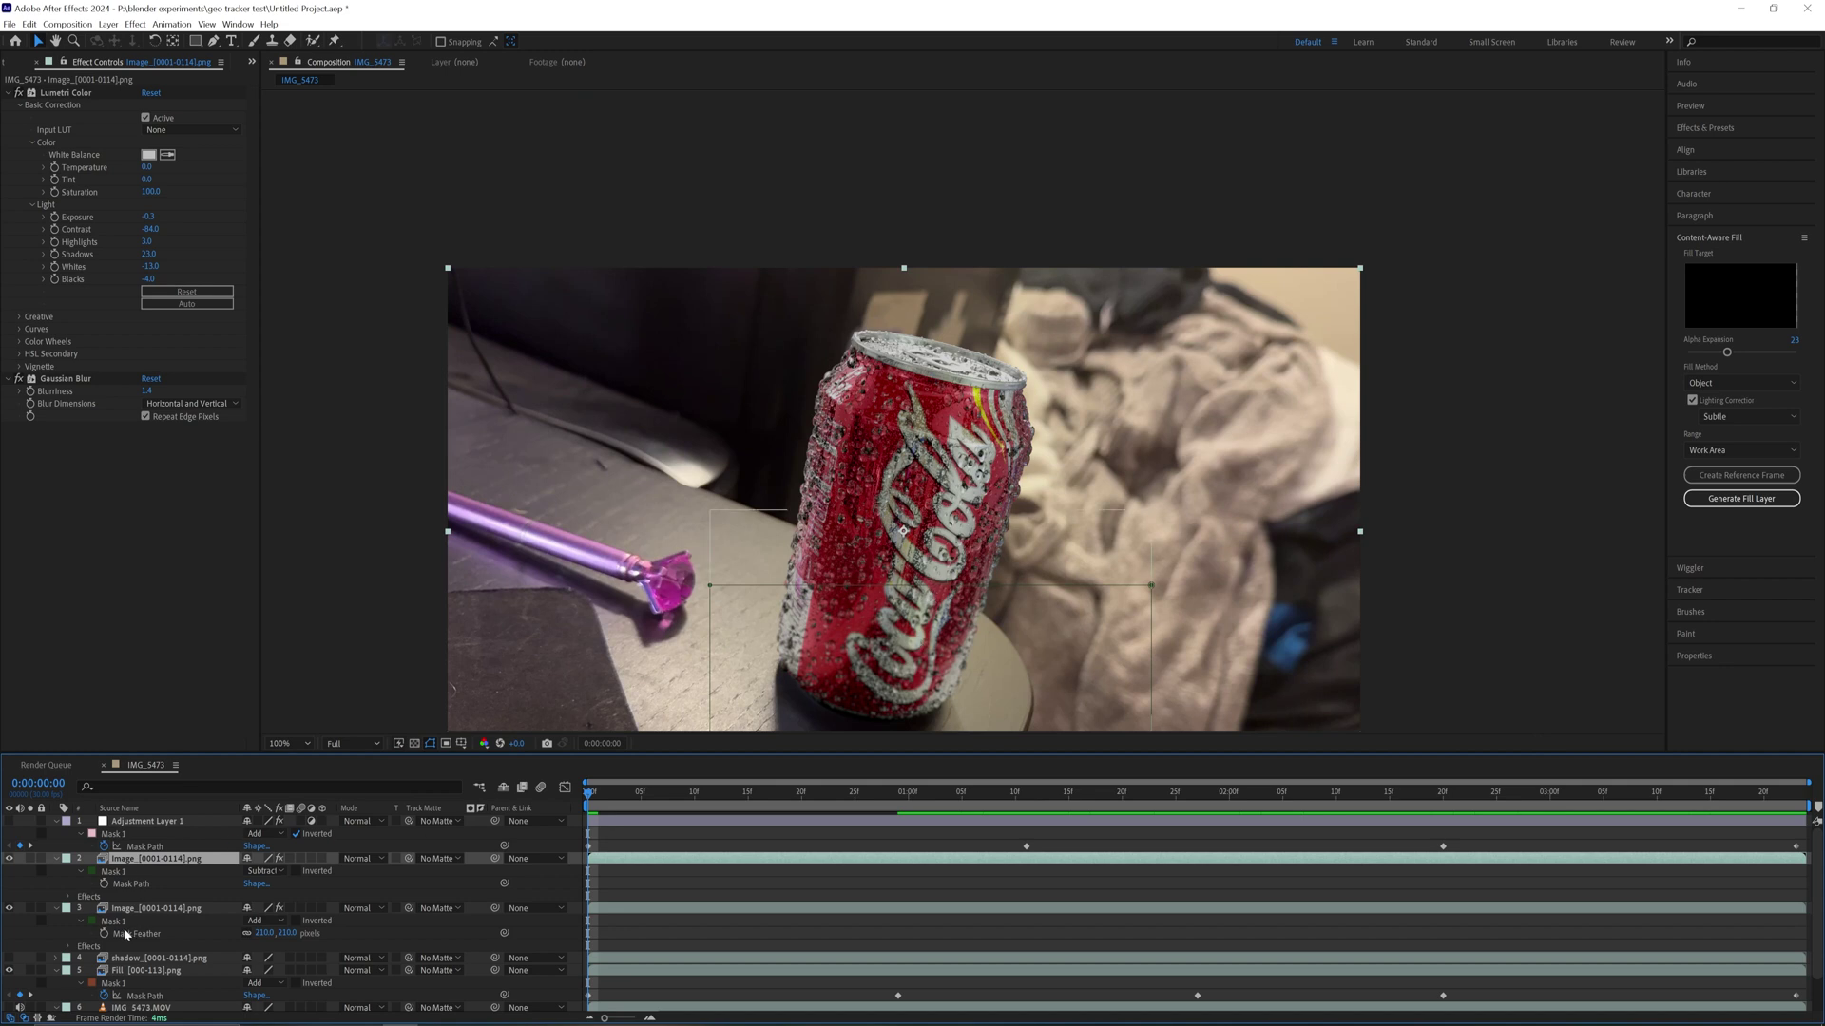
{"action": "left_click", "coordinate": [142, 911]}
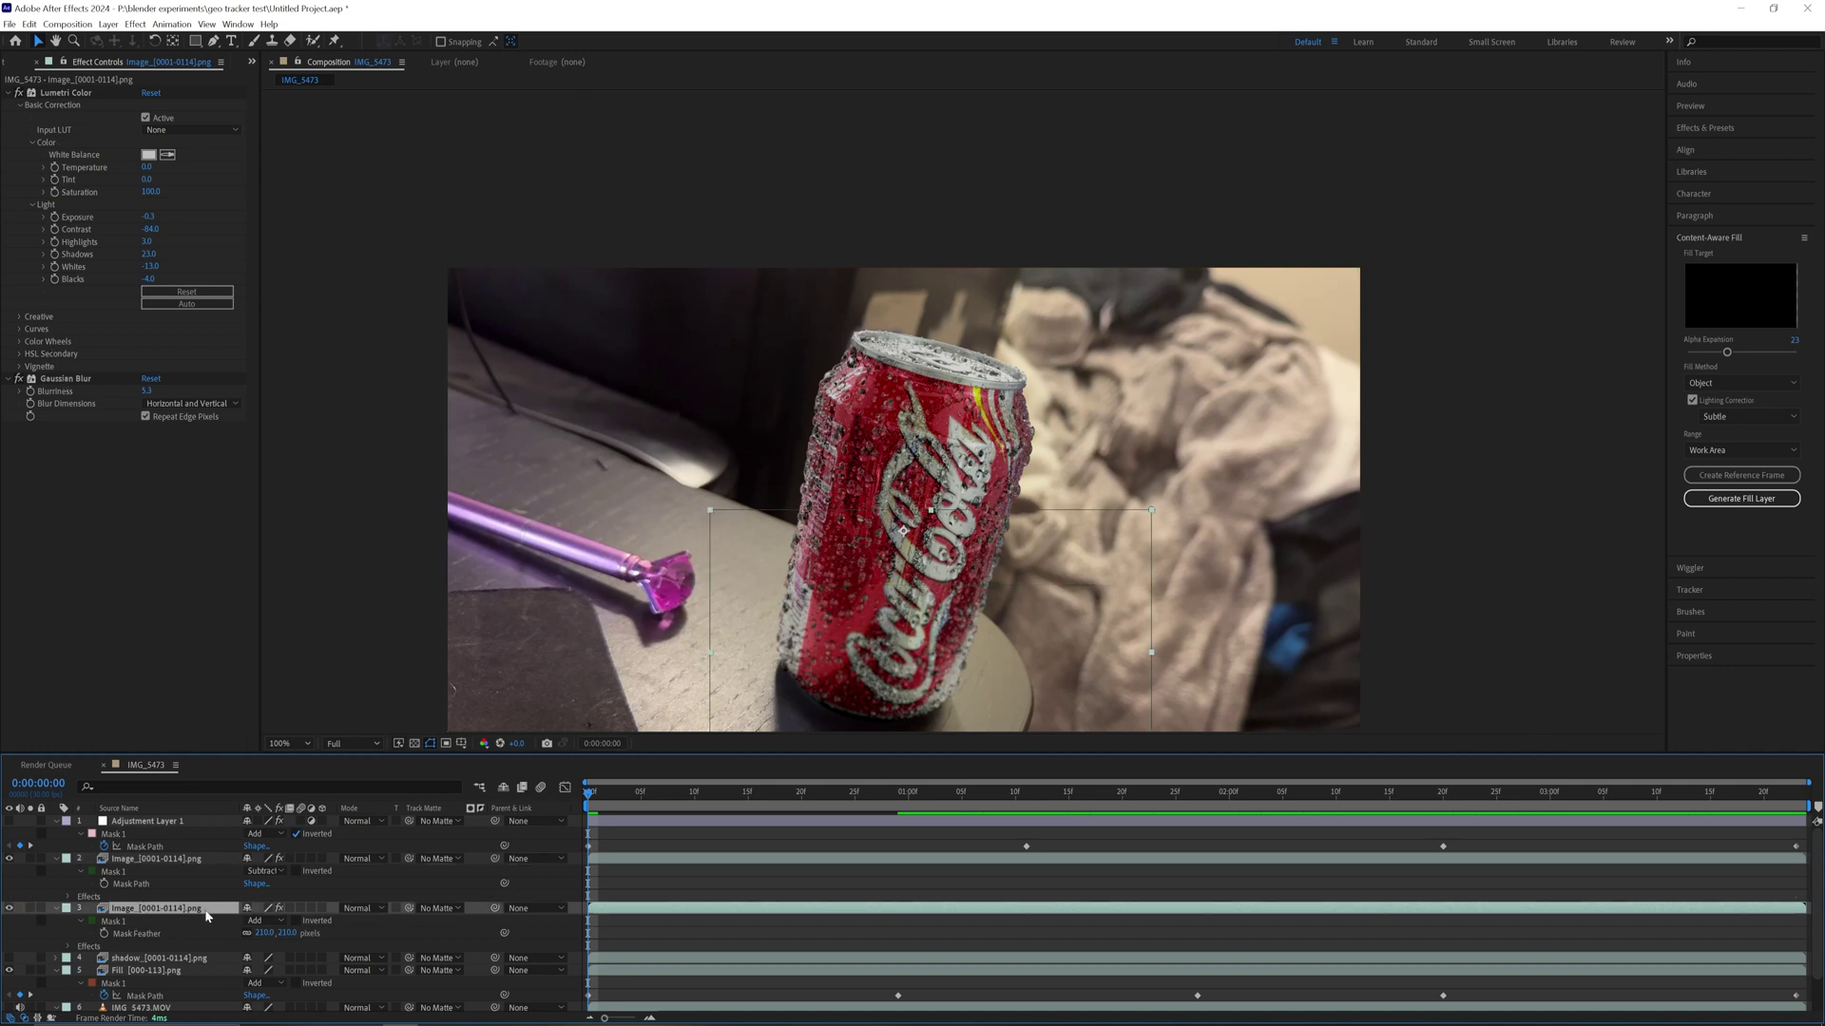
{"action": "left_click", "coordinate": [199, 859]}
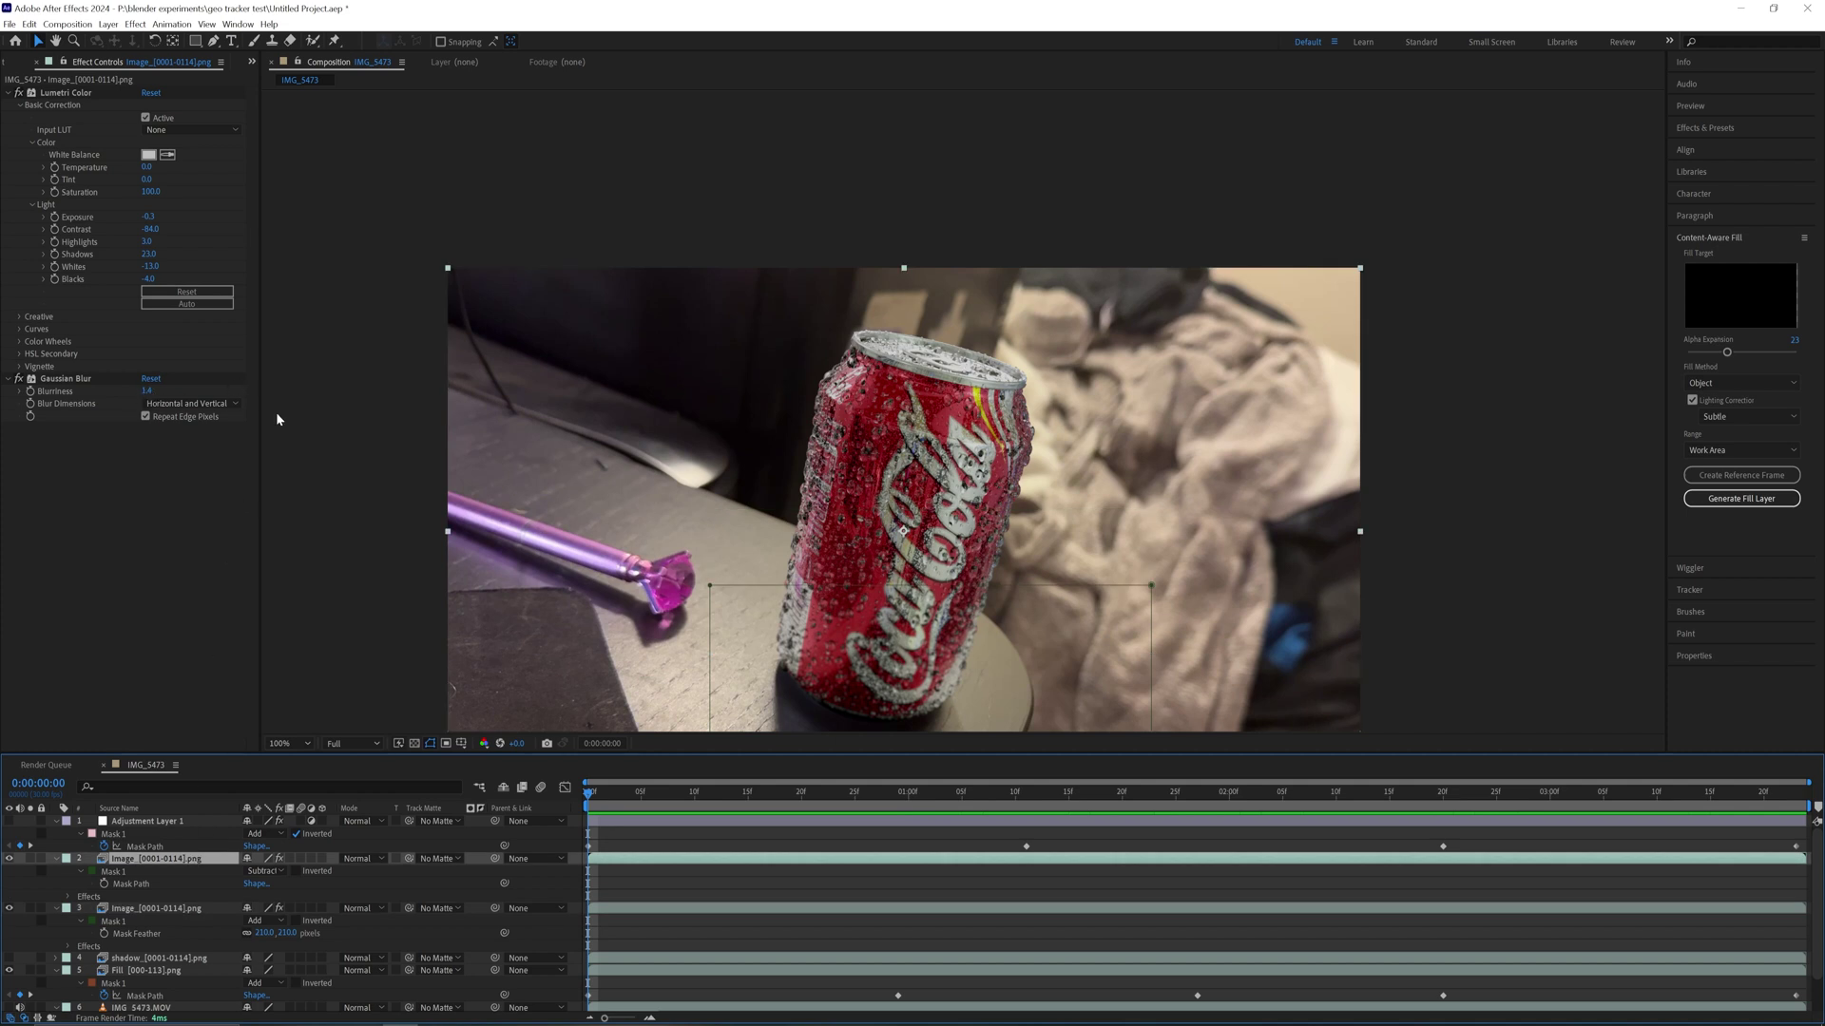
{"action": "key", "text": "comma"}
{"action": "key", "text": "comma"}
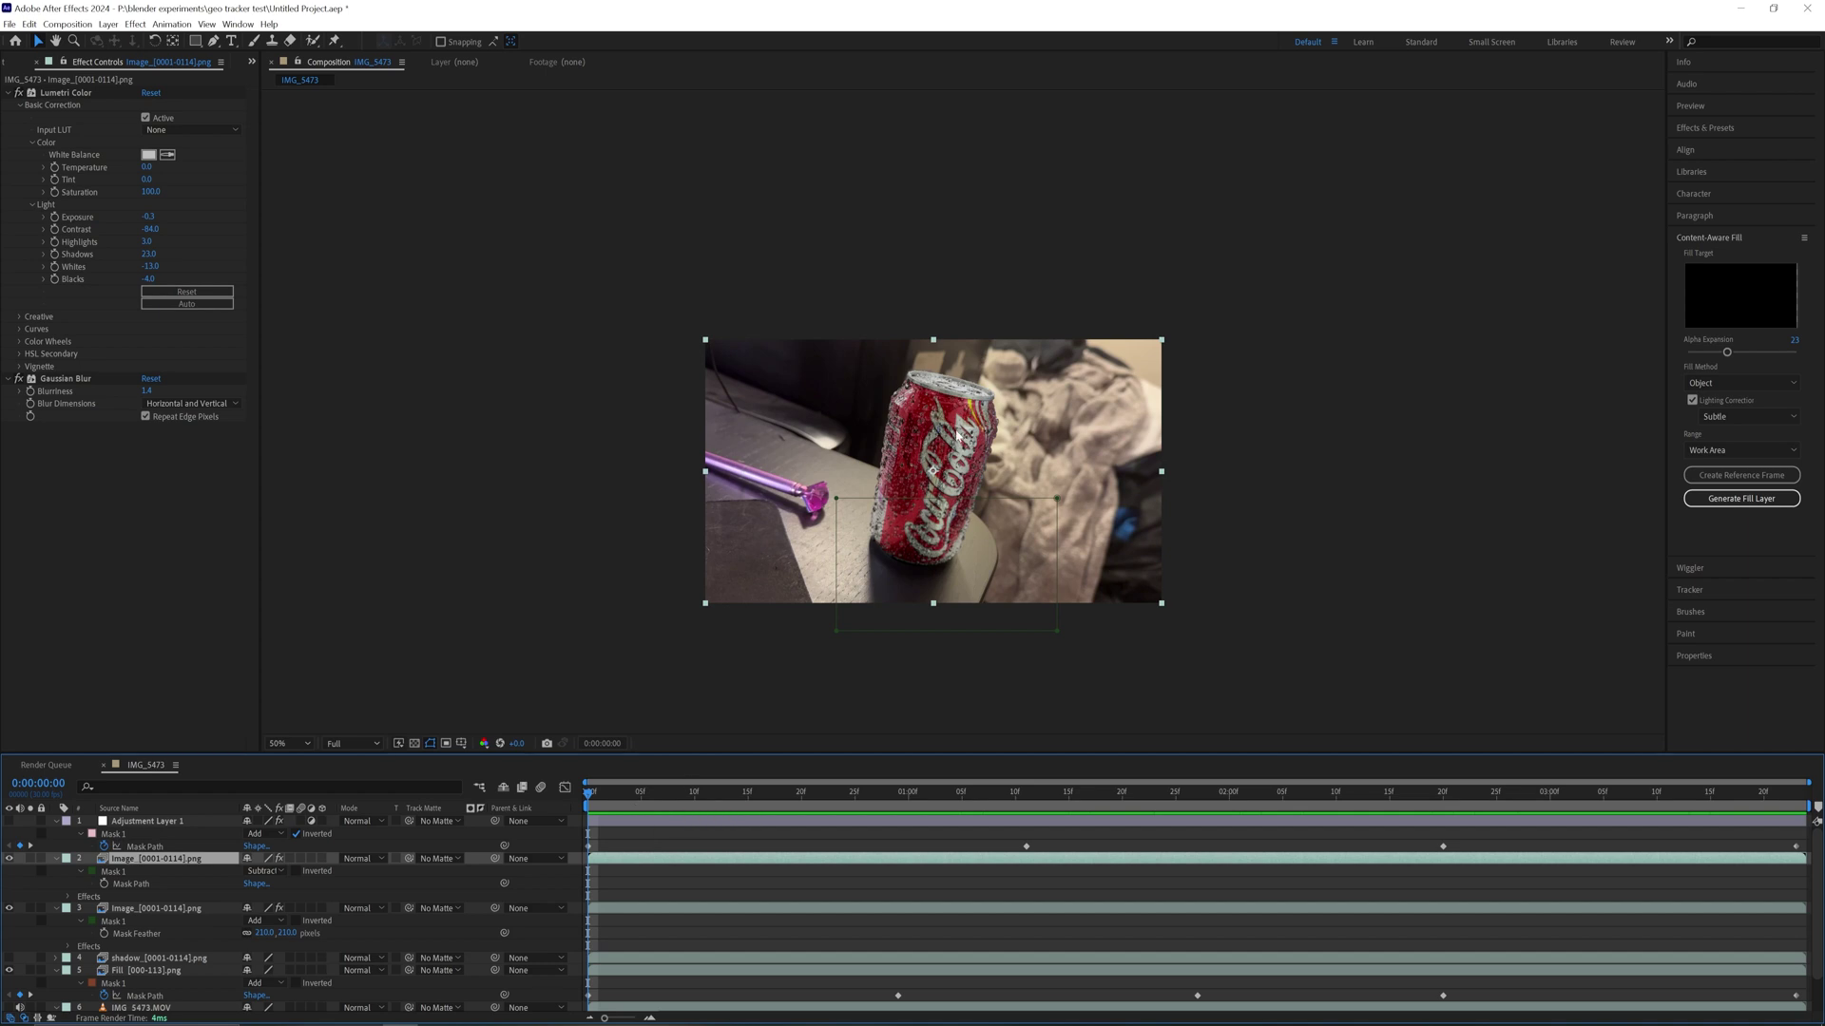
{"action": "key", "text": "period"}
{"action": "key", "text": "period"}
{"action": "key", "text": "period"}
{"action": "left_click", "coordinate": [19, 94]}
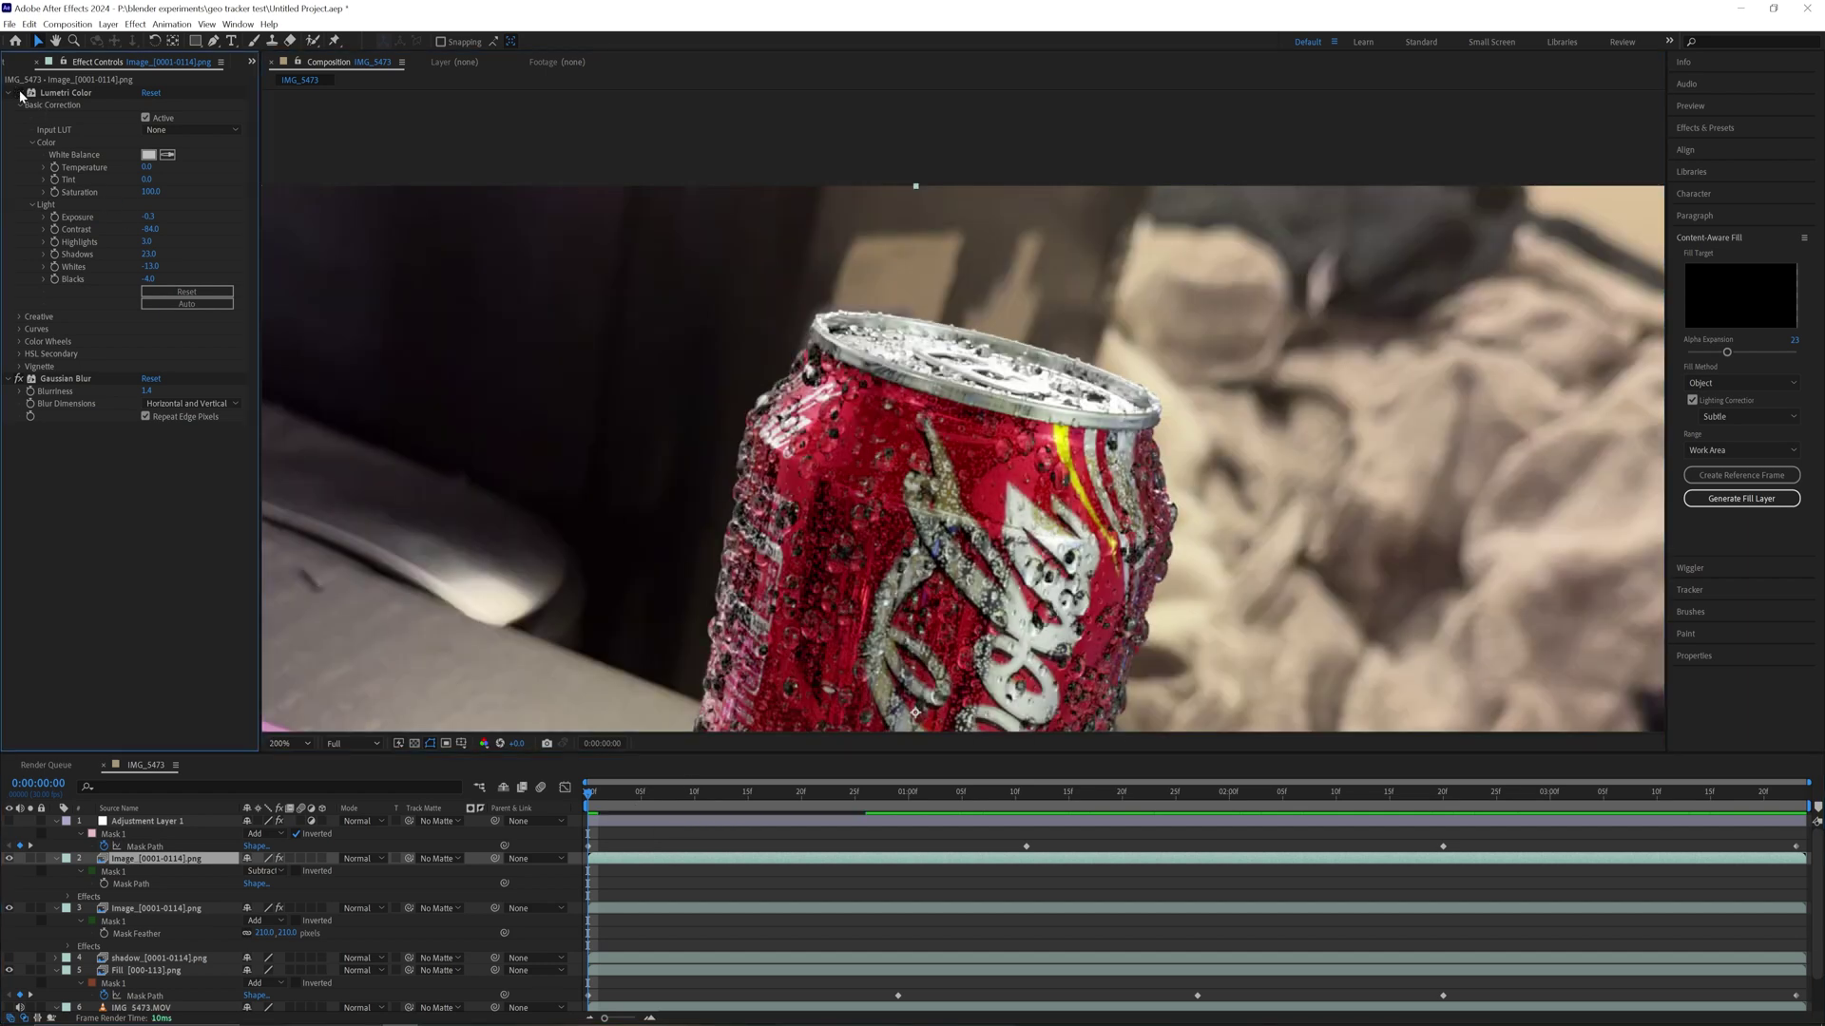
{"action": "left_click", "coordinate": [19, 93]}
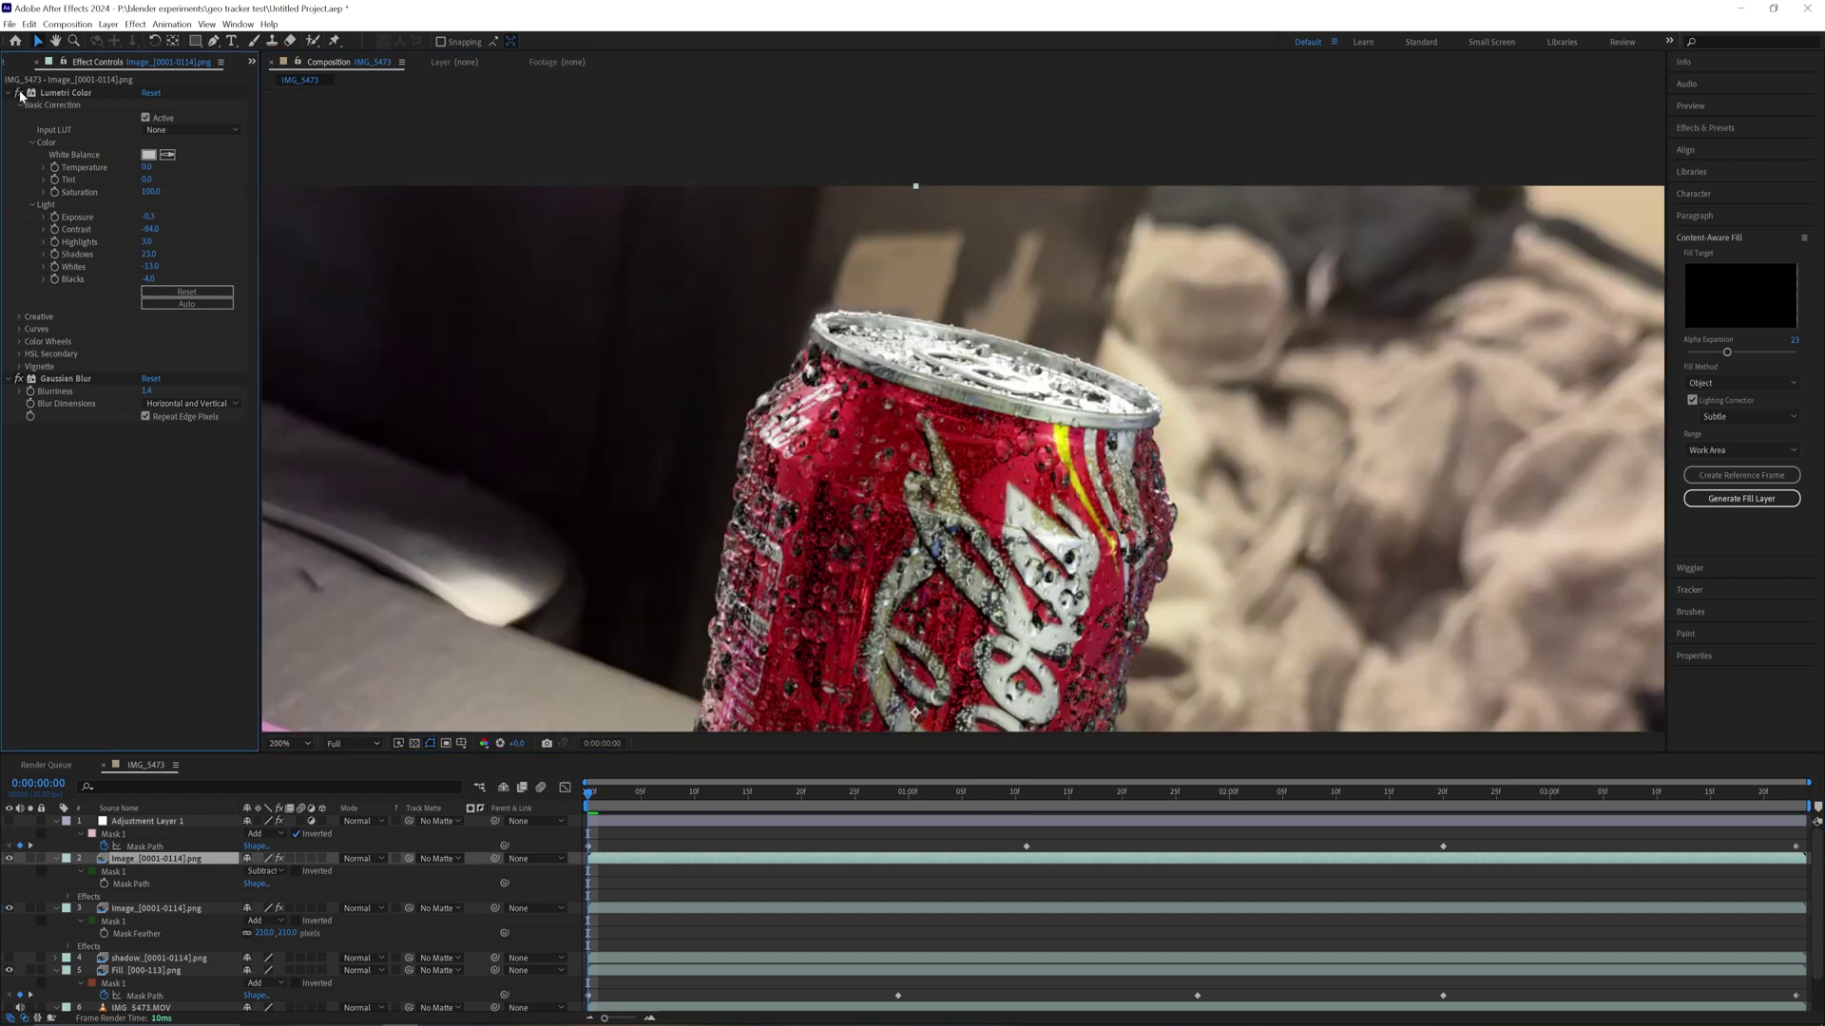
{"action": "left_click", "coordinate": [19, 93]}
{"action": "left_click", "coordinate": [19, 94]}
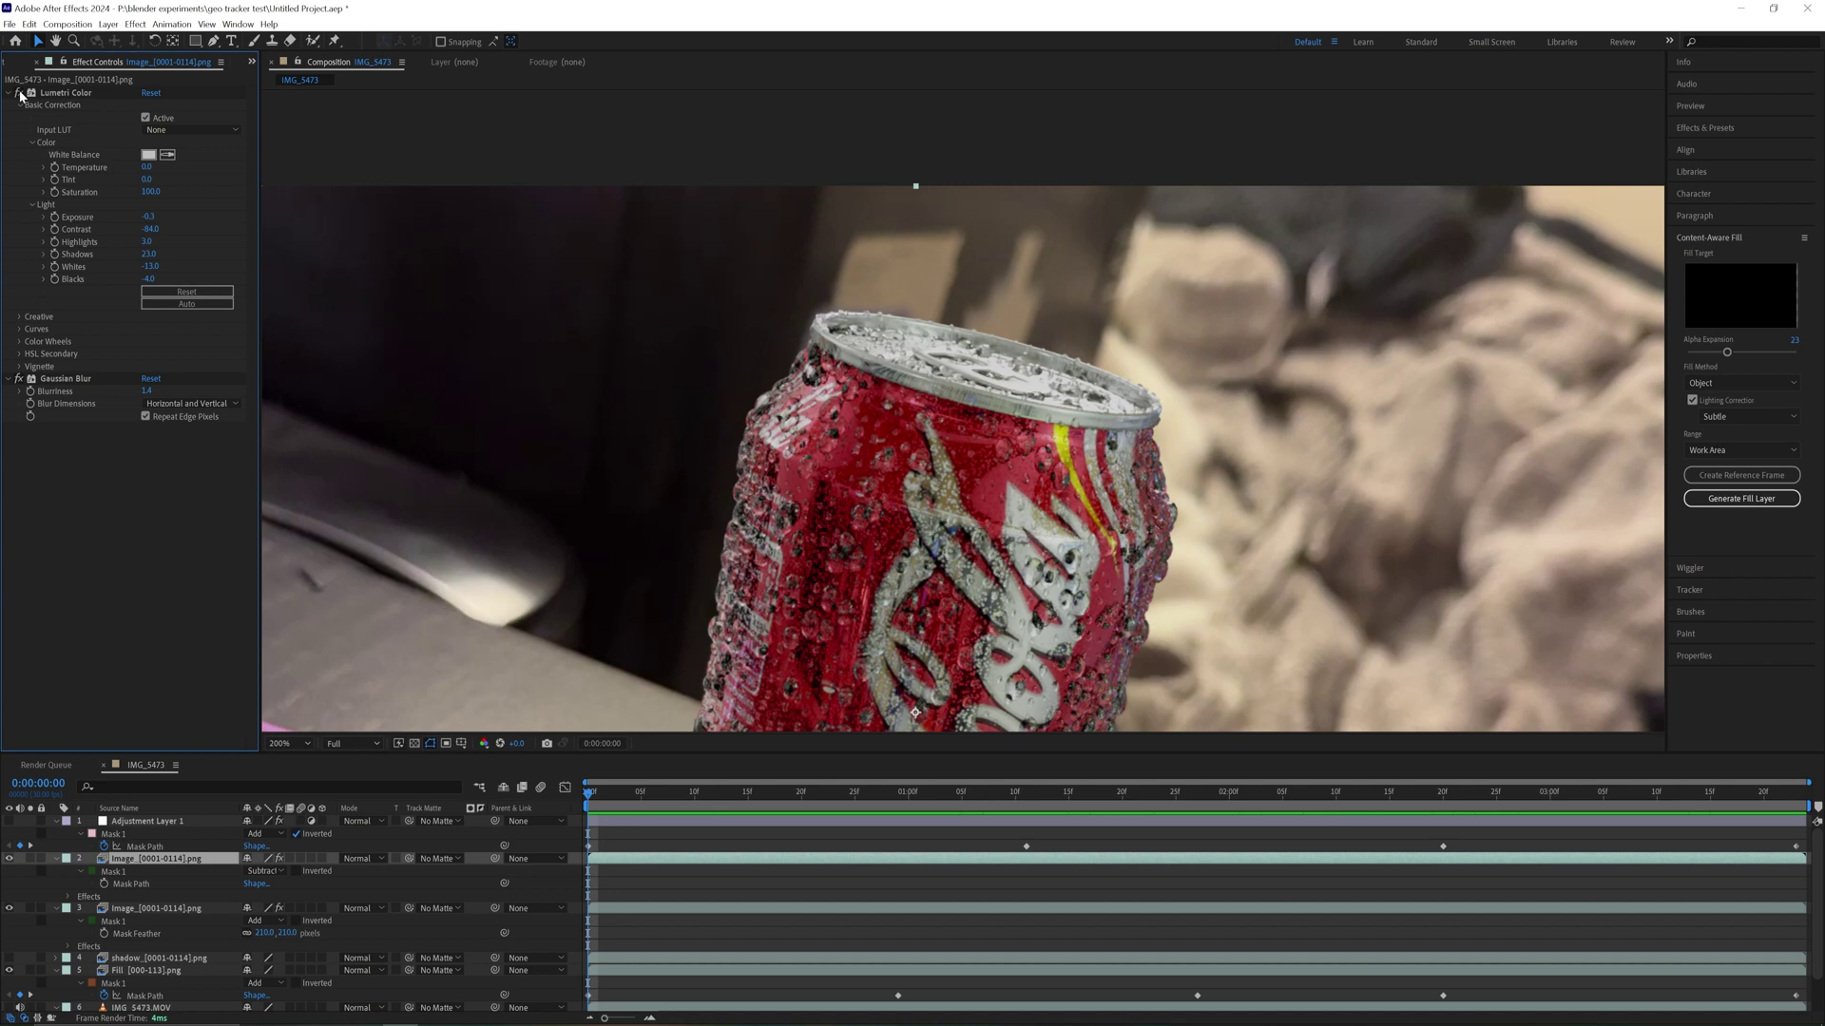
{"action": "key", "text": "comma"}
{"action": "key", "text": "comma"}
{"action": "key", "text": "comma"}
{"action": "key", "text": "comma"}
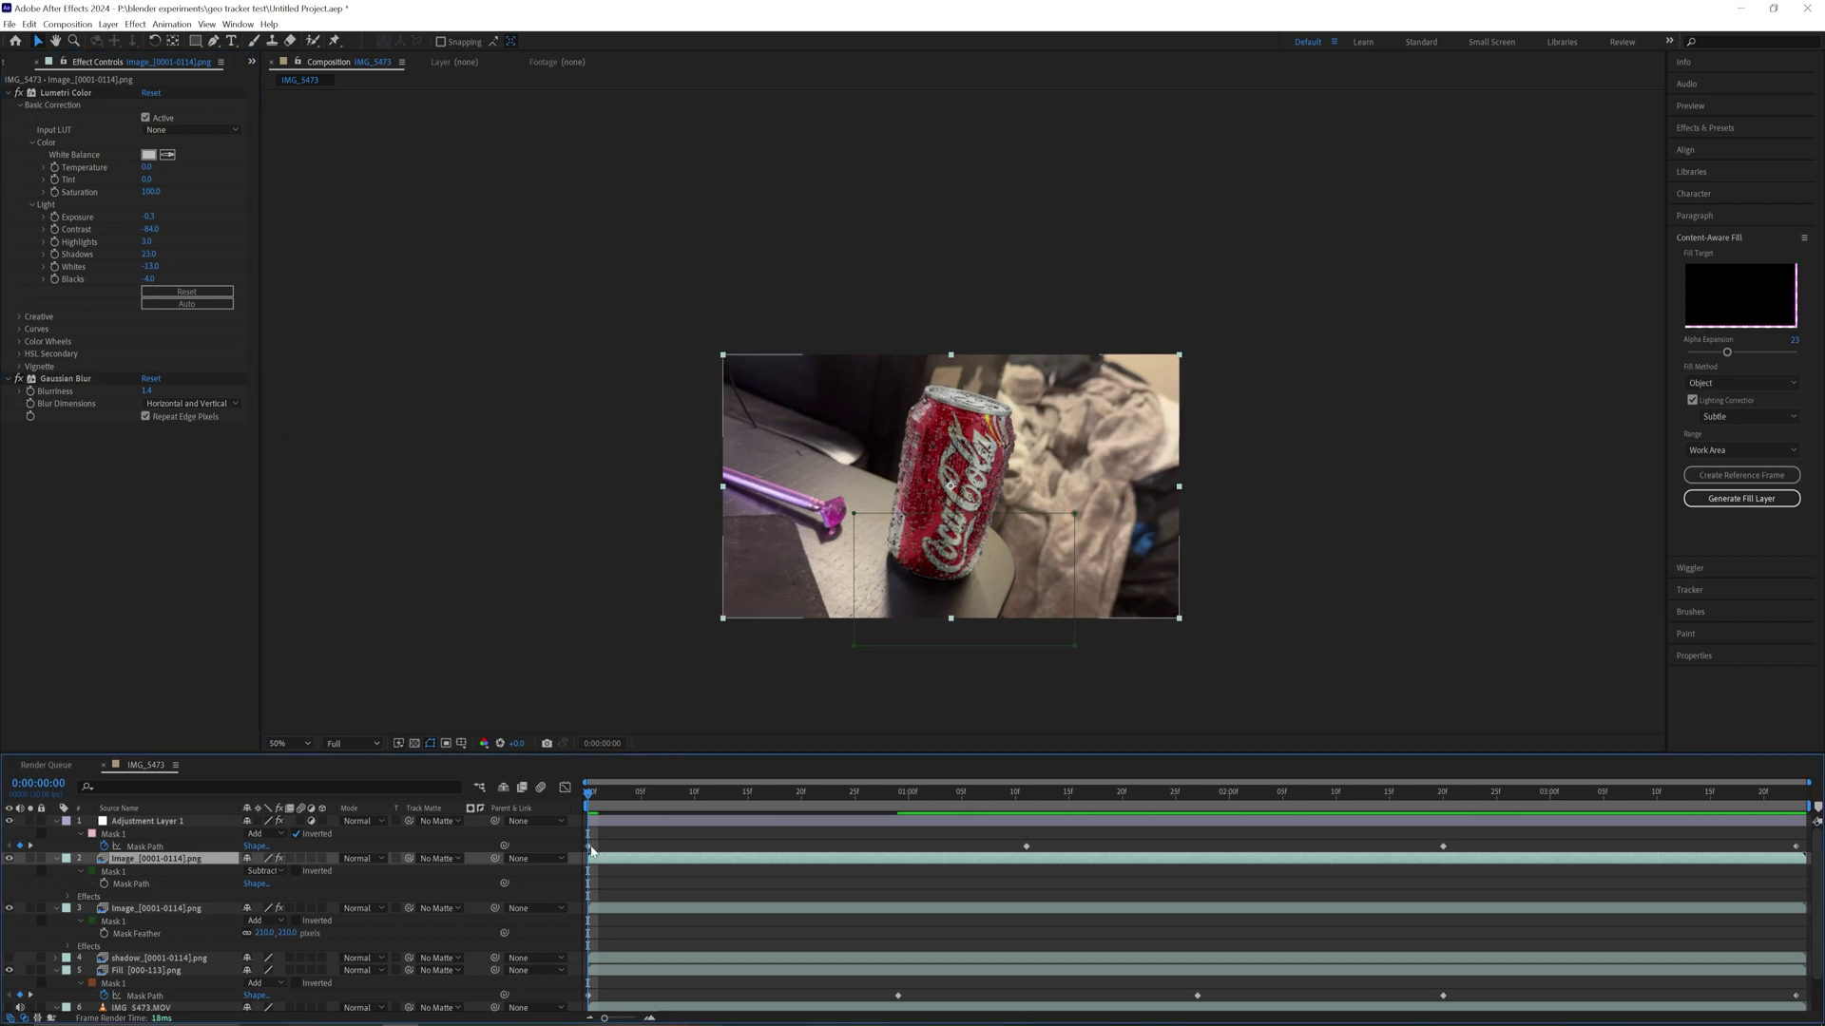
Step: Select Adjustment Layer 1 to reveal its inverted blur mask around the Coke can
{"action": "left_click", "coordinate": [589, 846]}
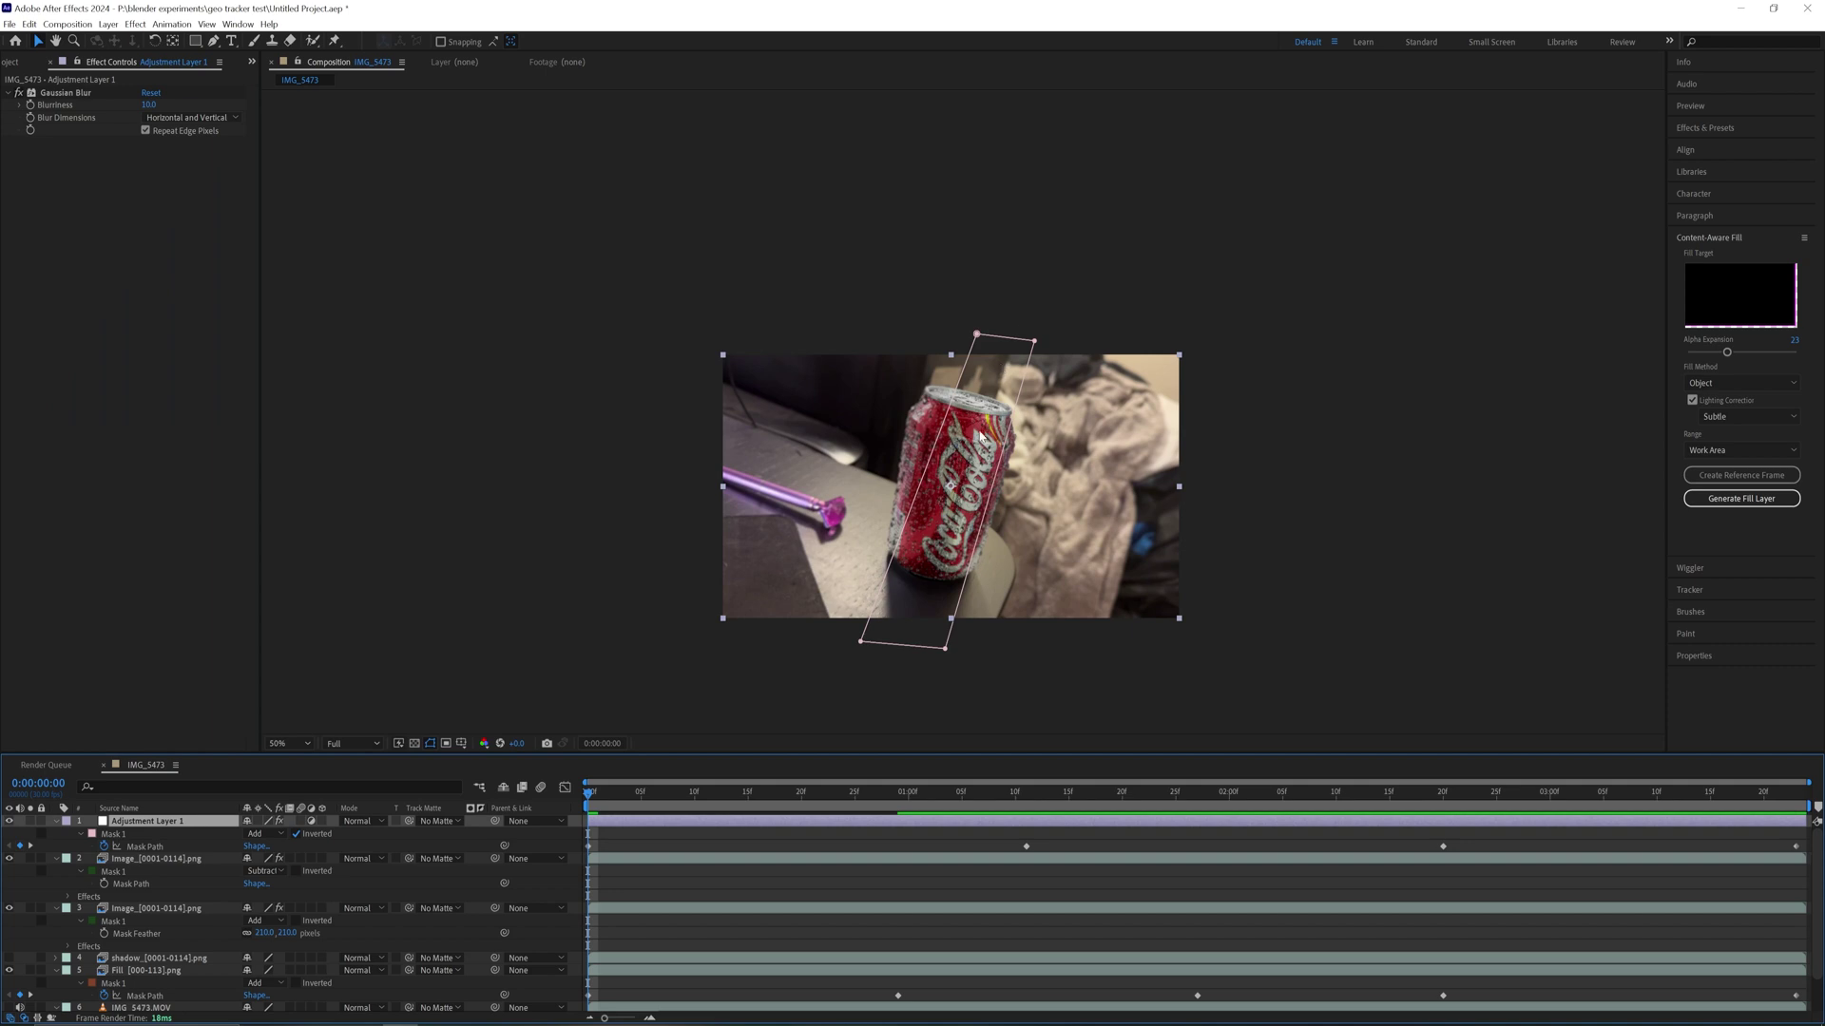